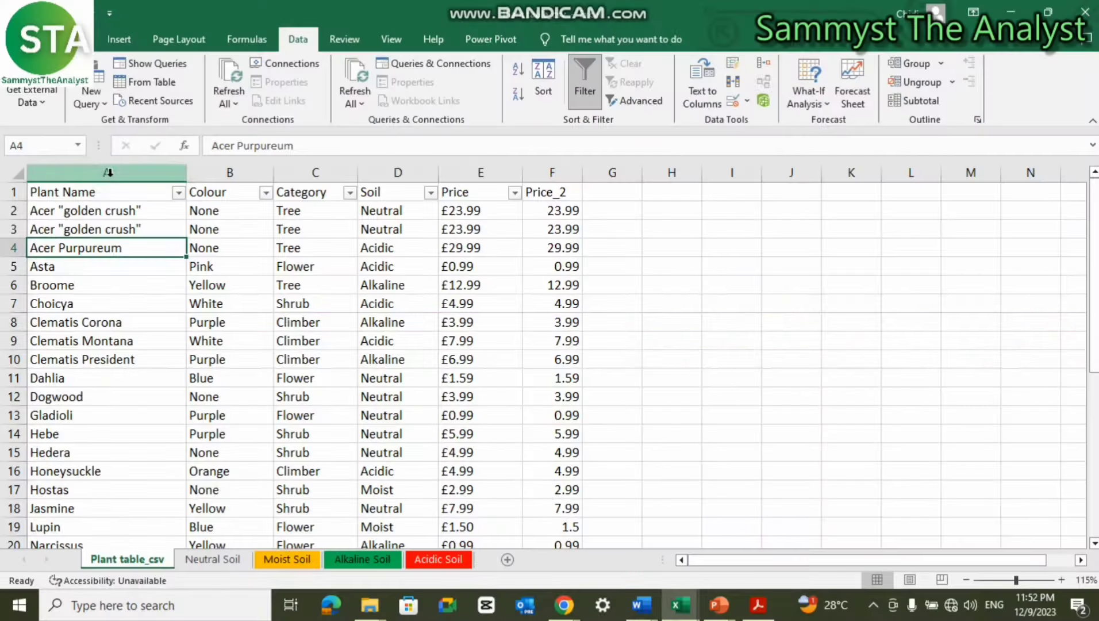
Examine the two Acer "golden crush" records in rows 2 and 3 for duplicate data.
left_click(12, 210)
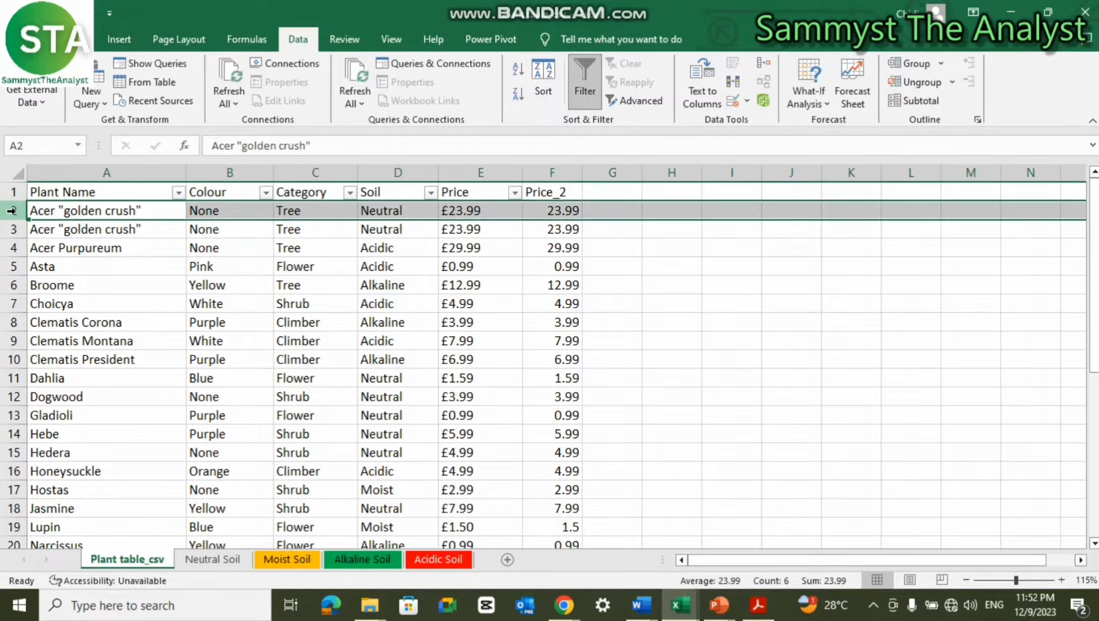
left_click_drag(12, 211, 12, 229)
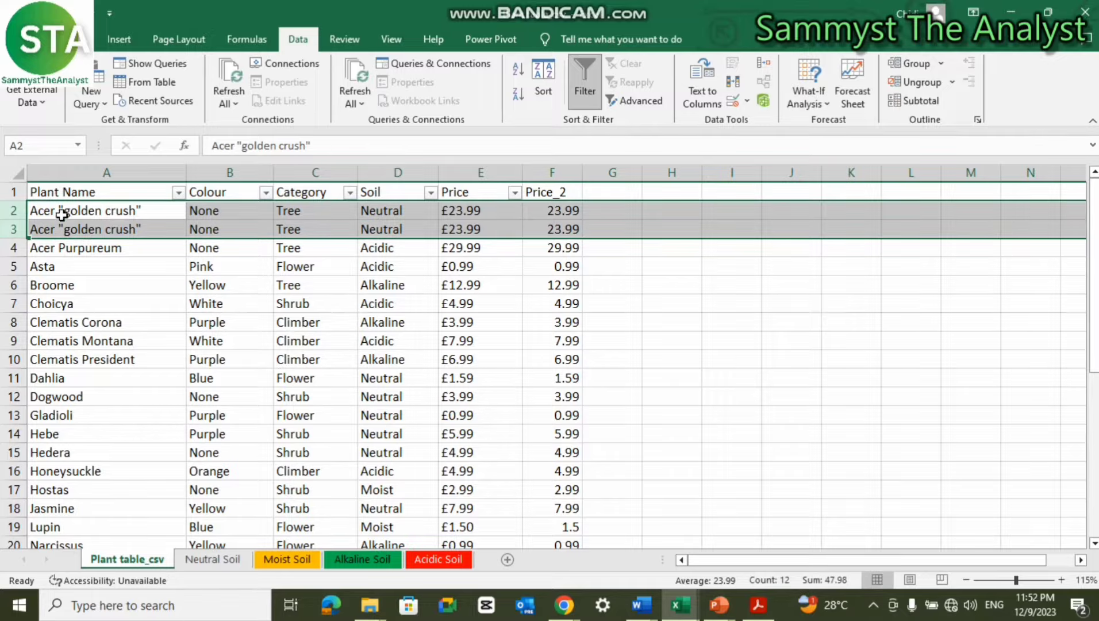
left_click(81, 211)
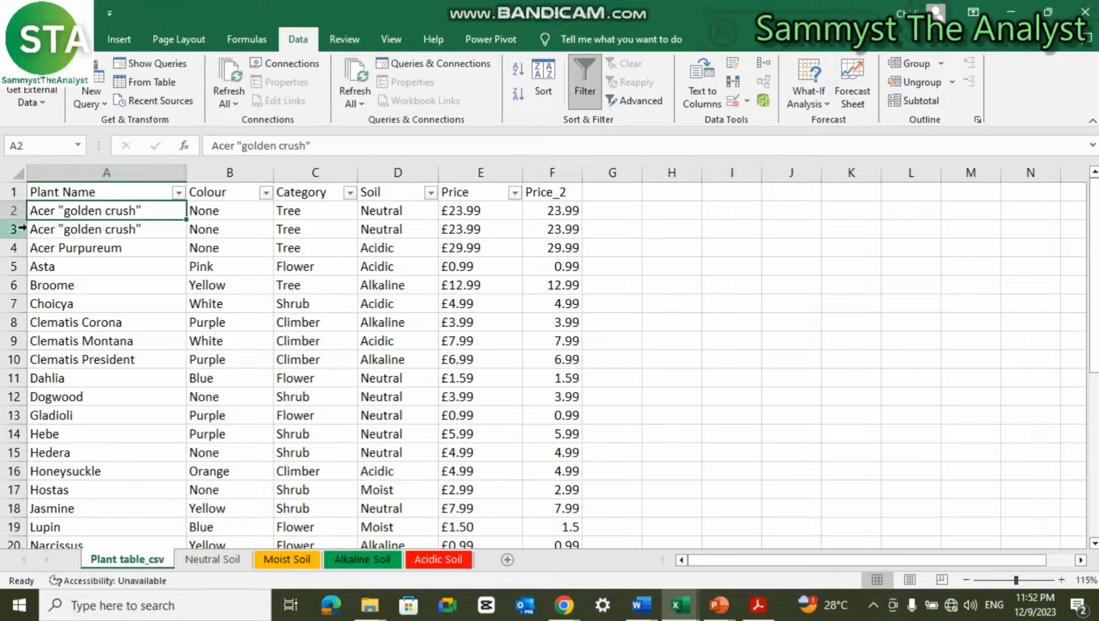
left_click_drag(14, 210, 13, 229)
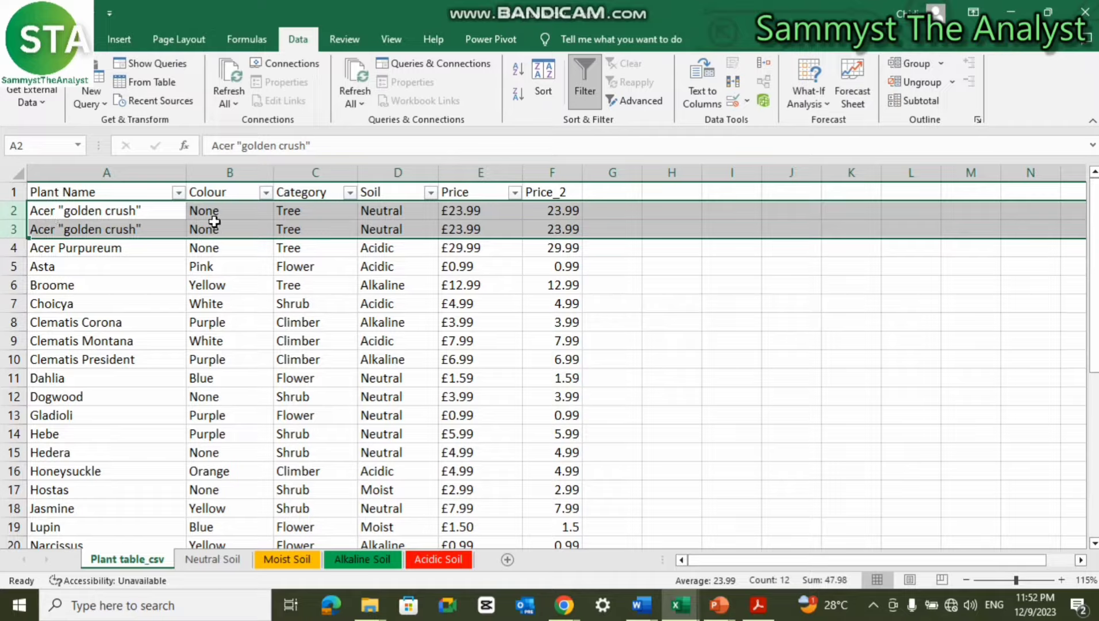
left_click(10, 230)
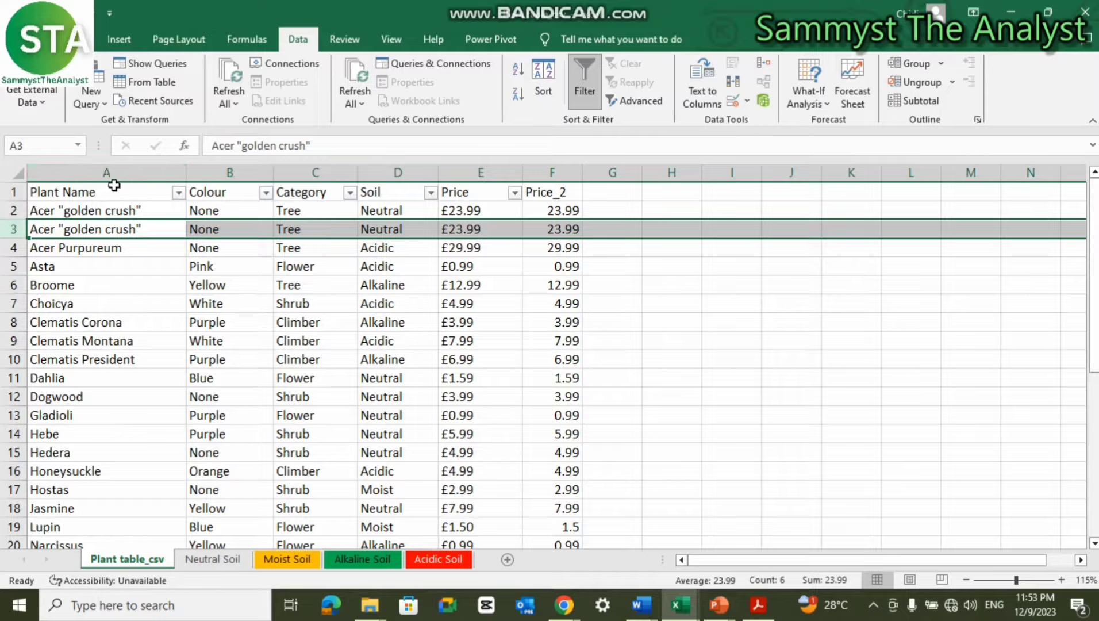
Insert a blank column before the Plant Name column and widen it.
right_click(150, 171)
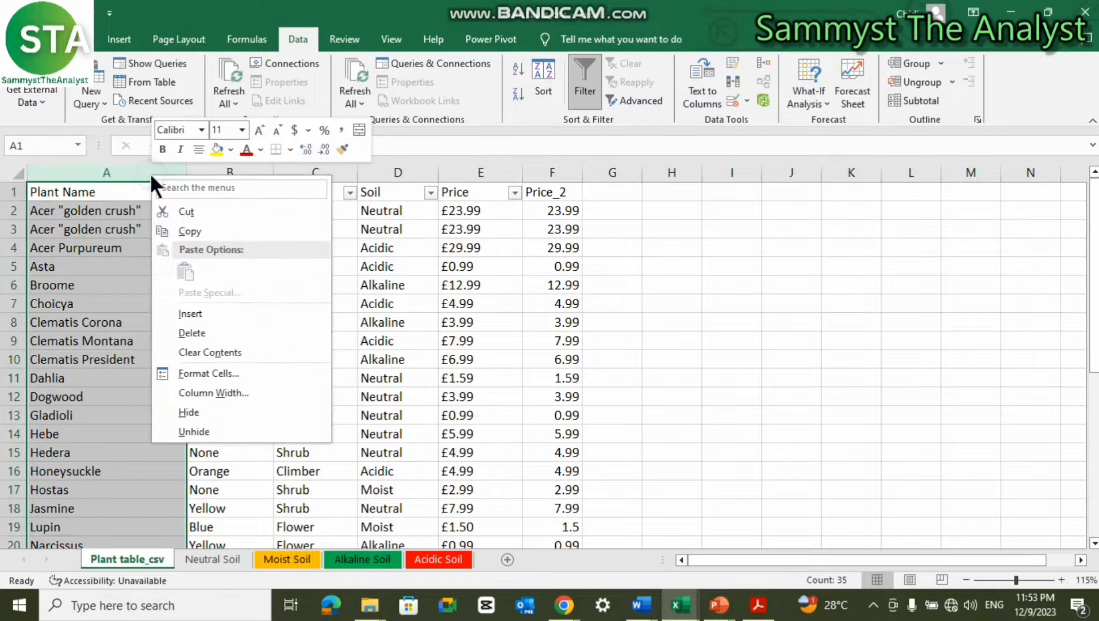
left_click(199, 313)
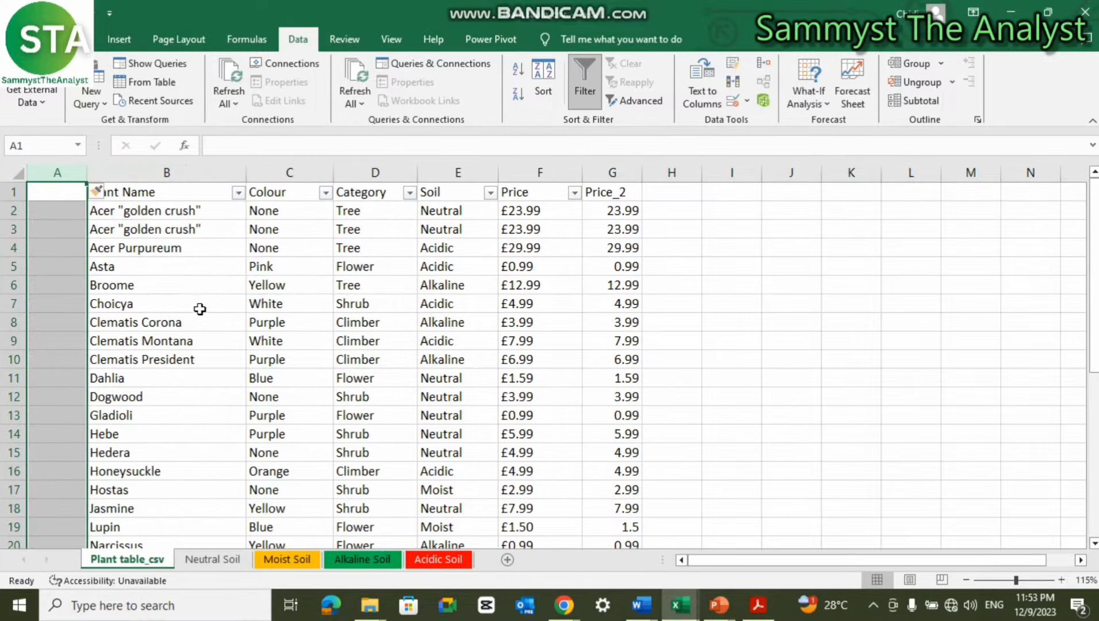
left_click_drag(85, 176, 141, 173)
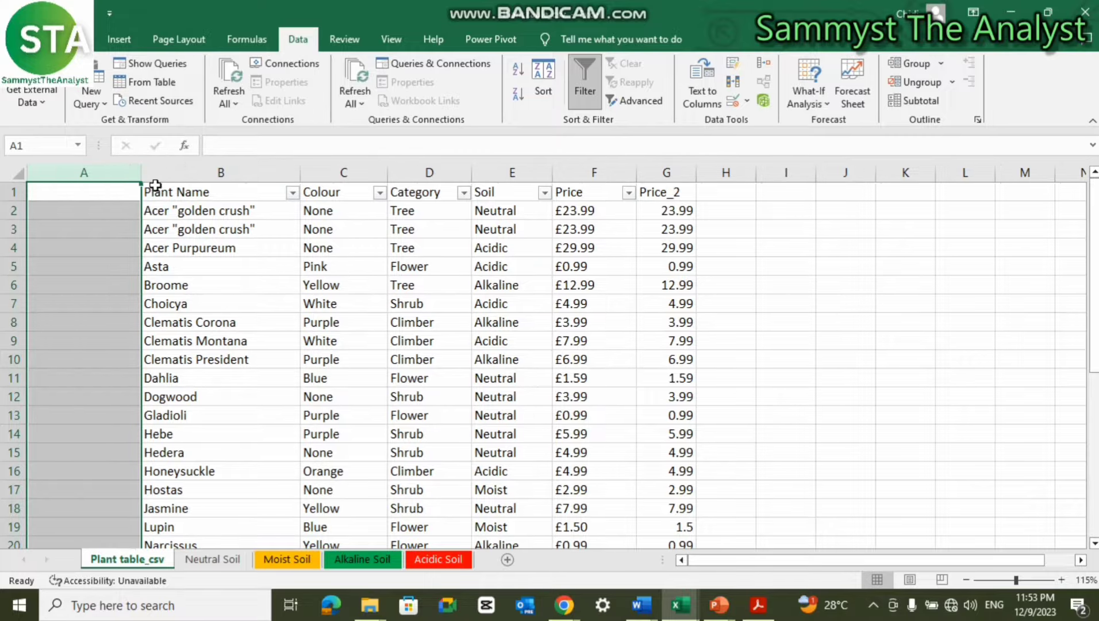
Review the Plant Name, Colour and Category columns, and begin the formula =IF(AND( in cell A2.
left_click(244, 172)
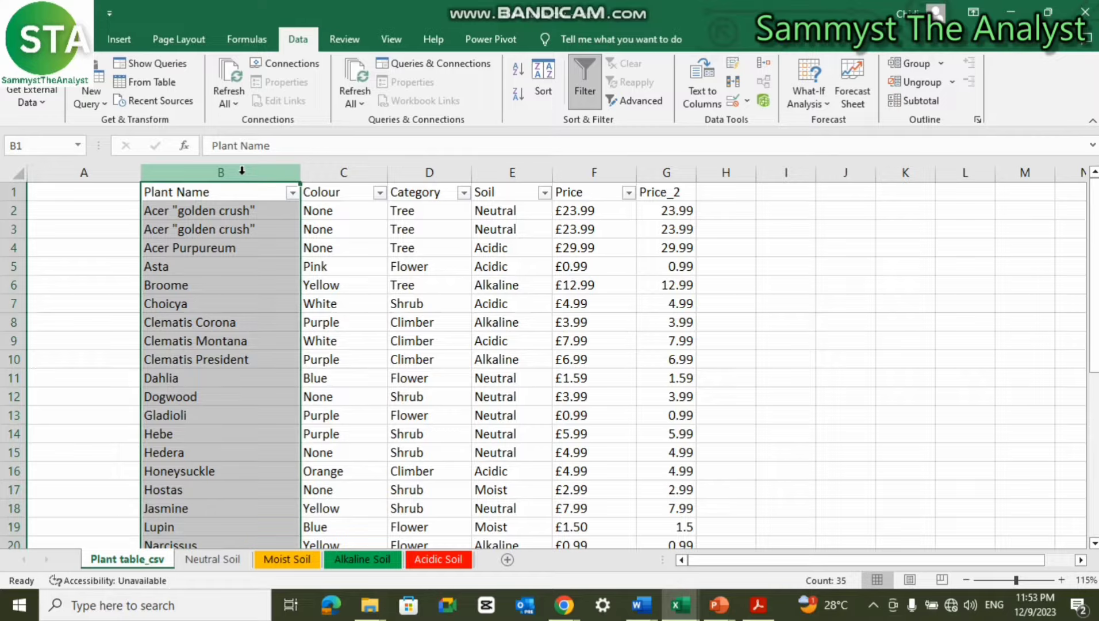
left_click_drag(272, 174, 430, 176)
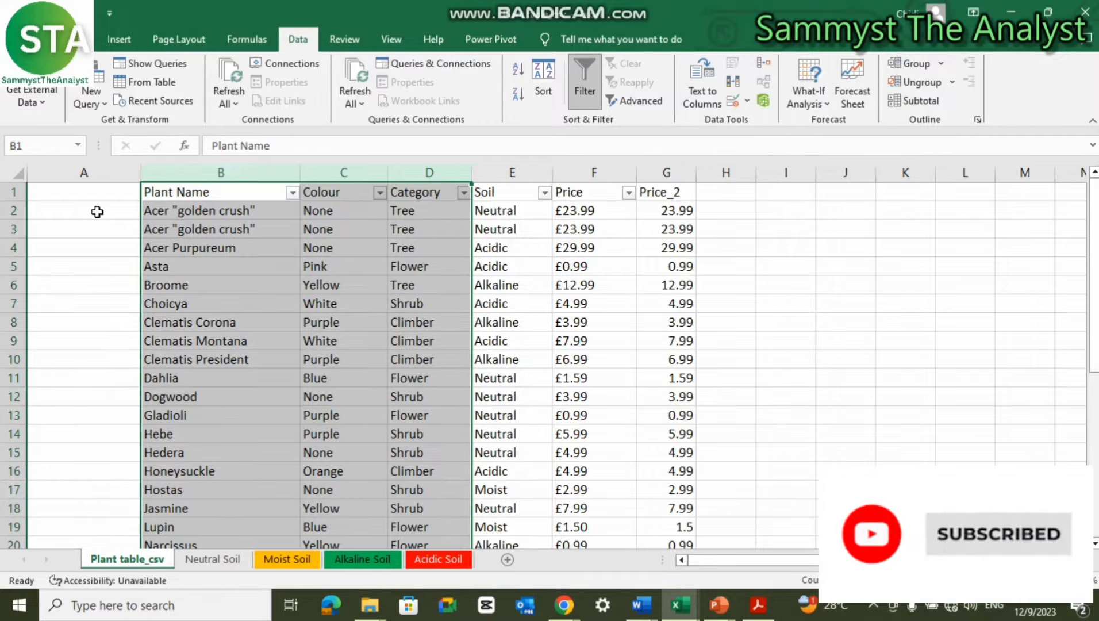
left_click(97, 212)
type("=if")
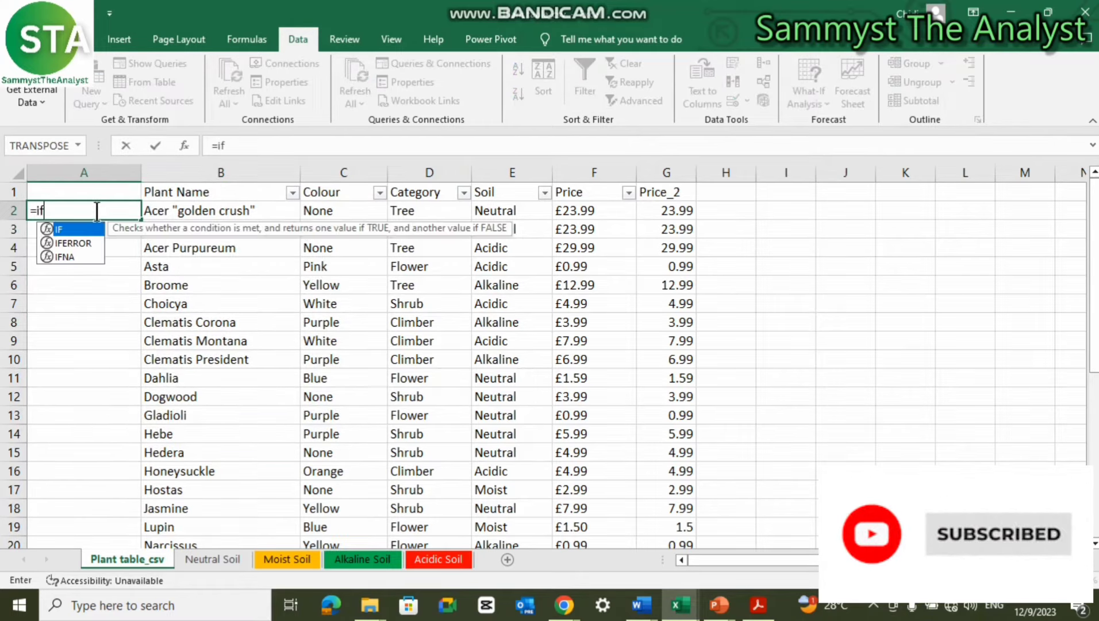
type("(")
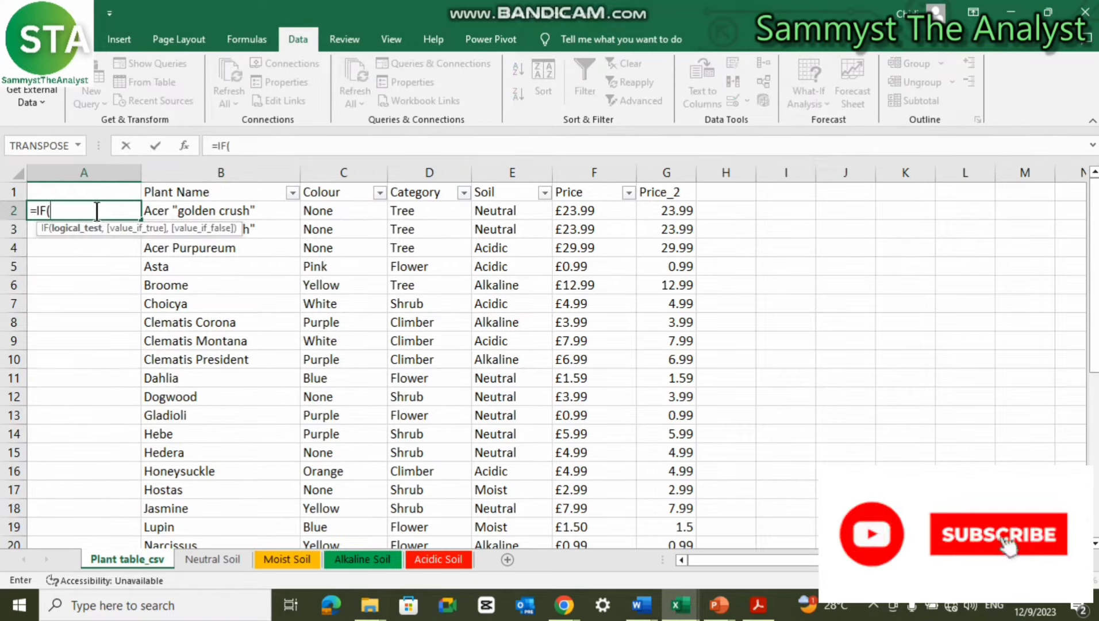
type("and")
key("Tab")
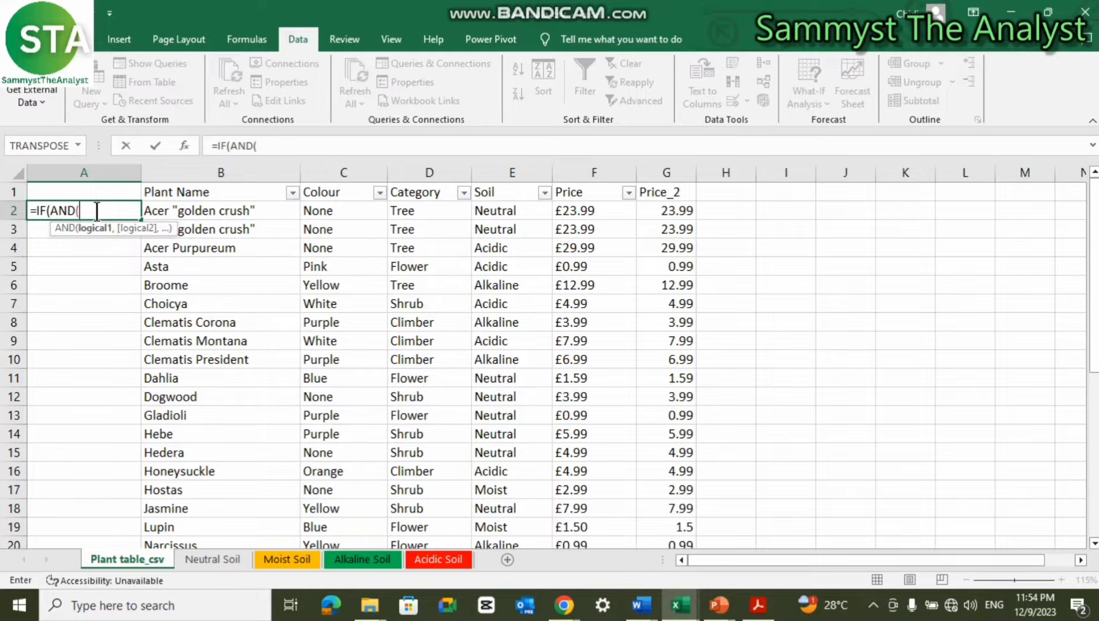
Add the ranges B2:B3, C2:C3 and D2:D3 as the AND arguments and try to commit the formula.
type("B")
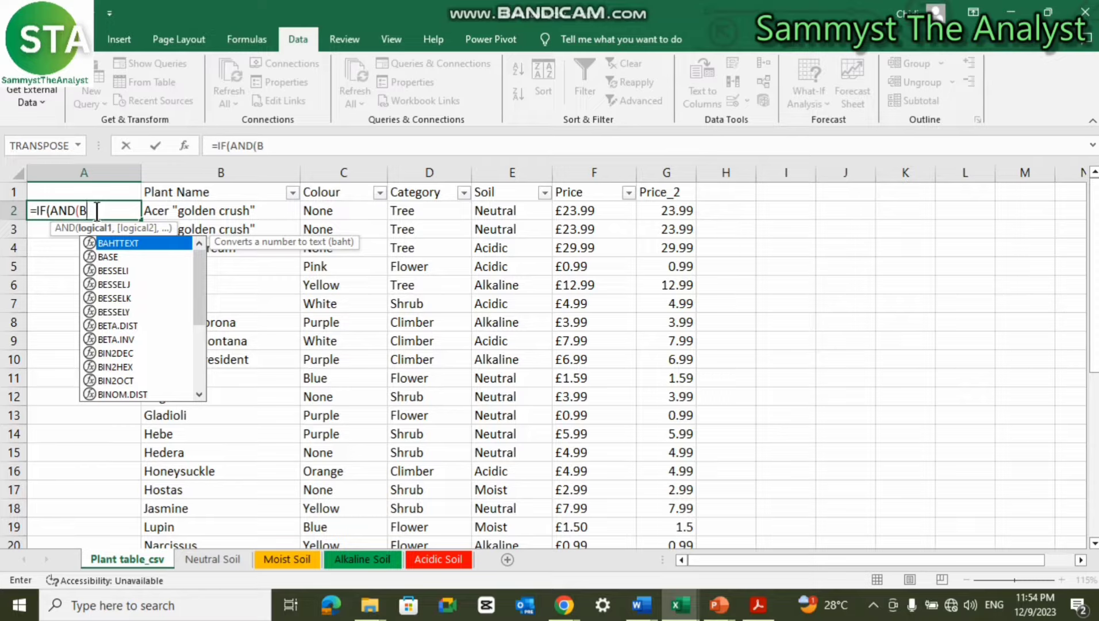
type("2")
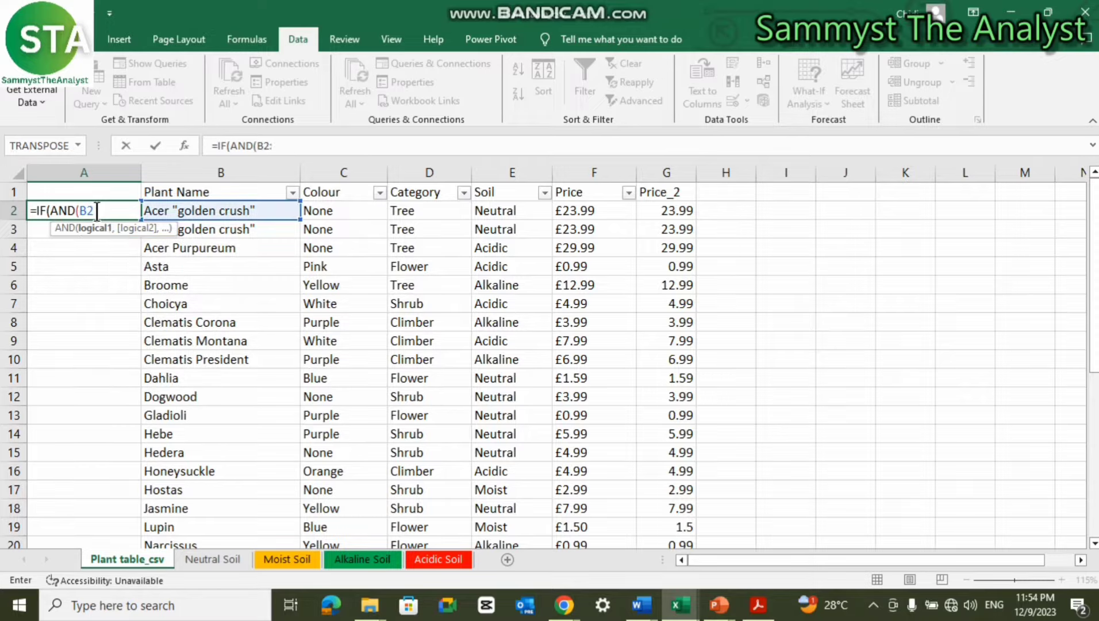
type(":B3,")
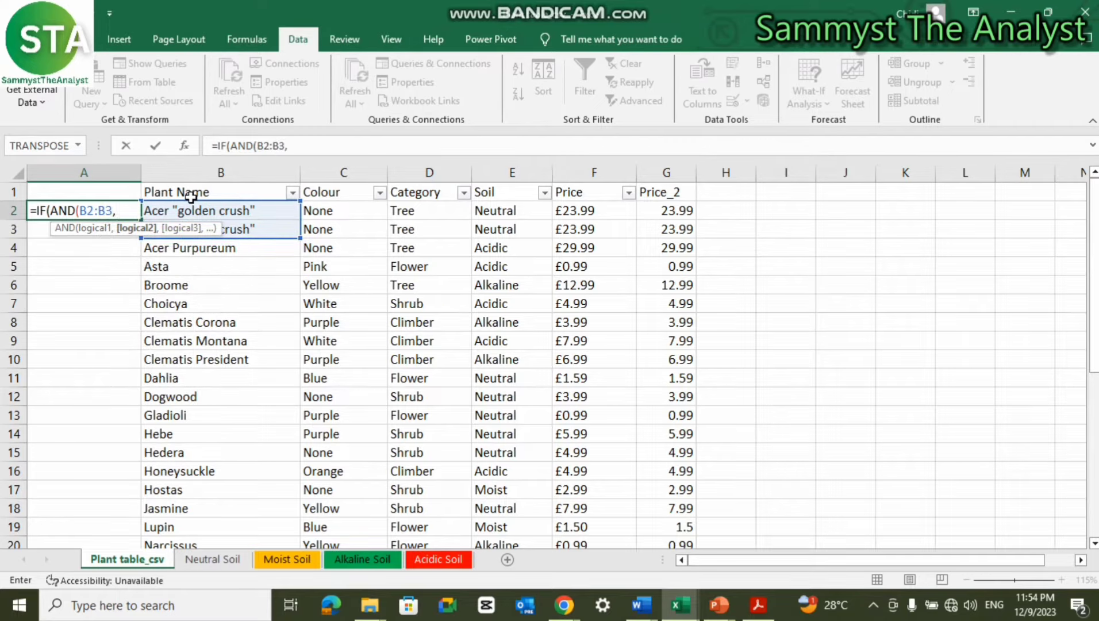
type(" C")
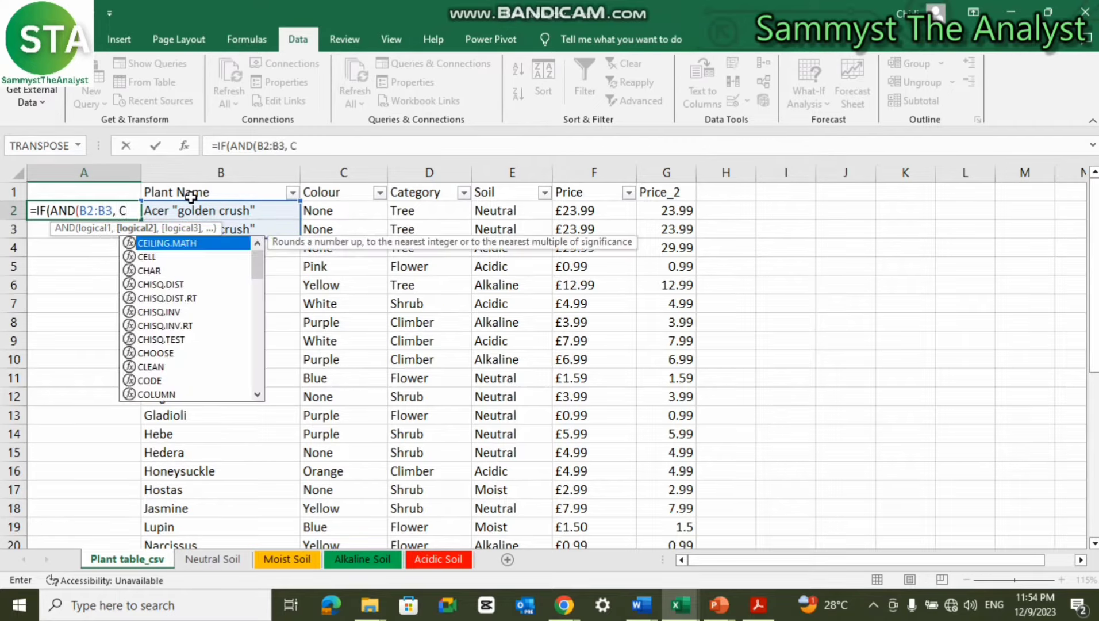
type("2")
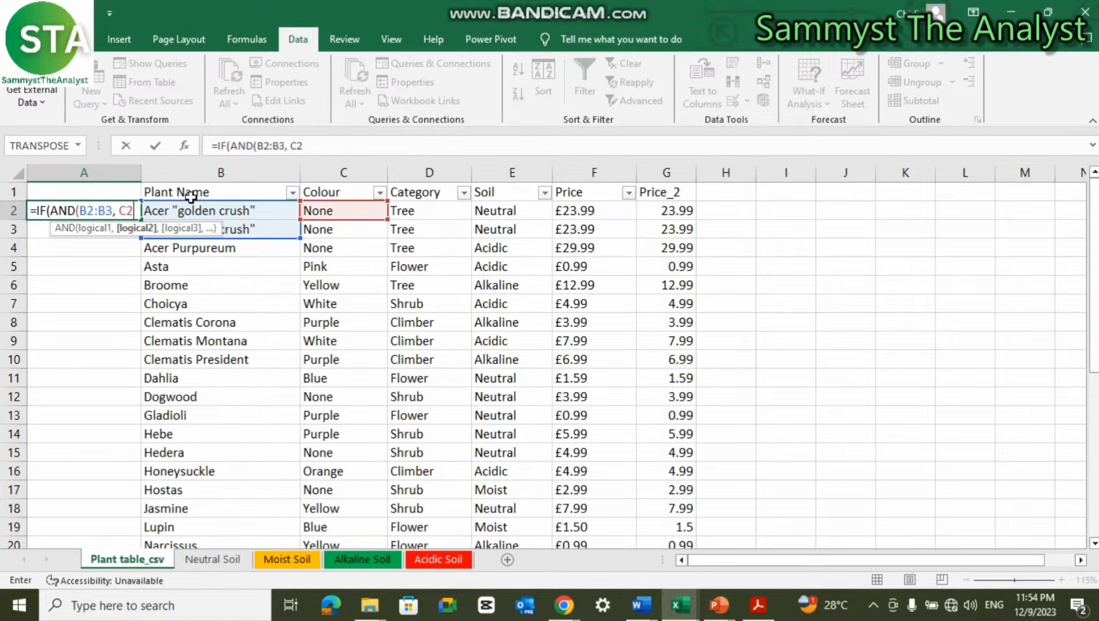
type(":")
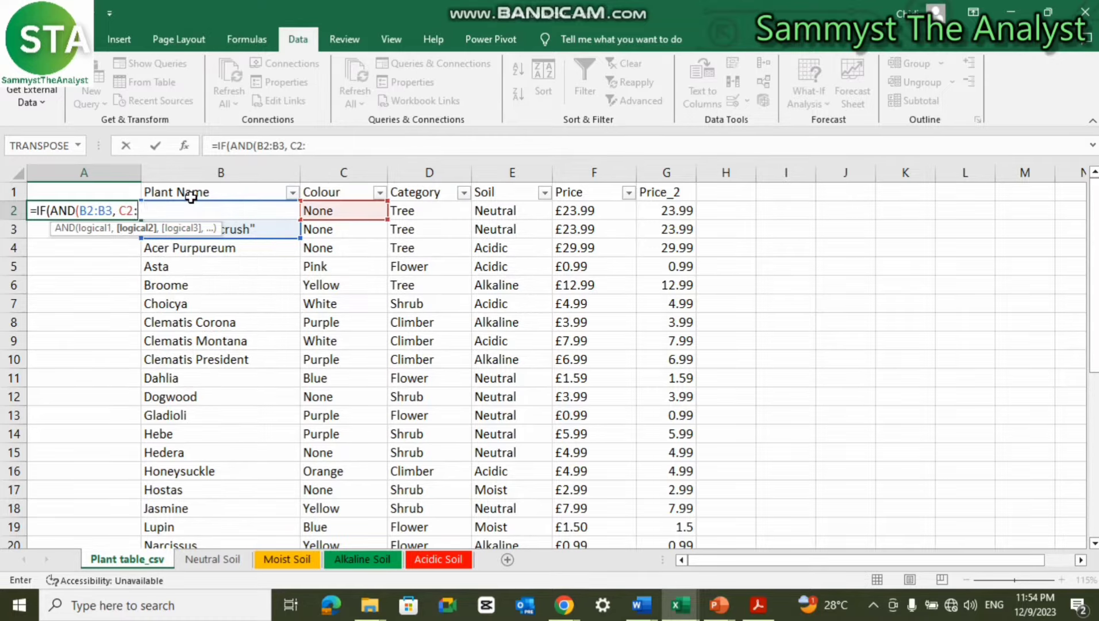
type("C3")
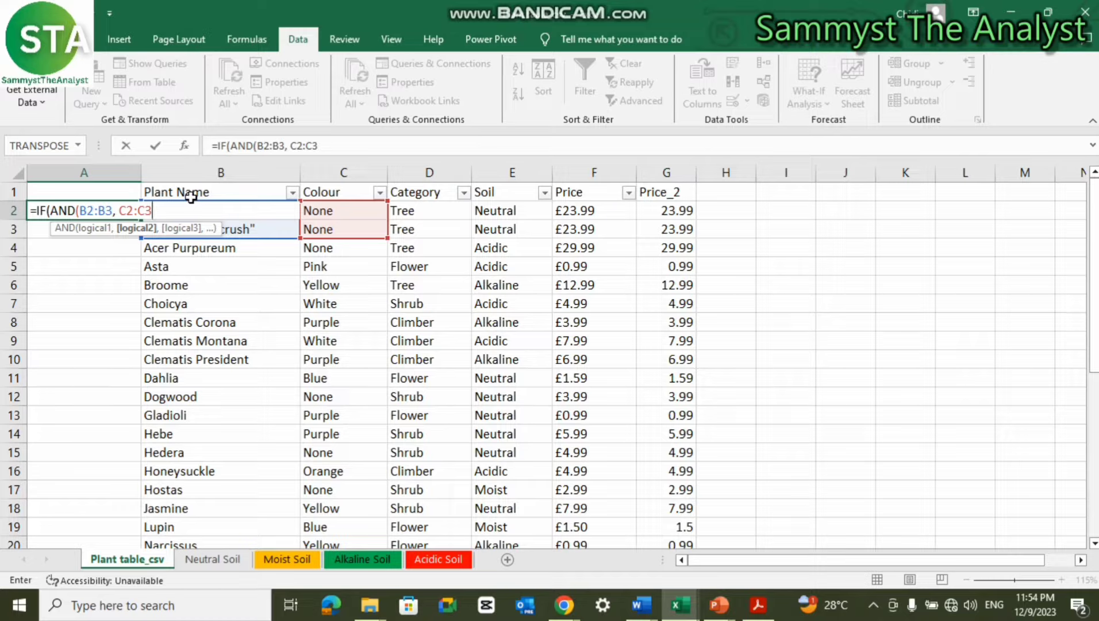
type(",")
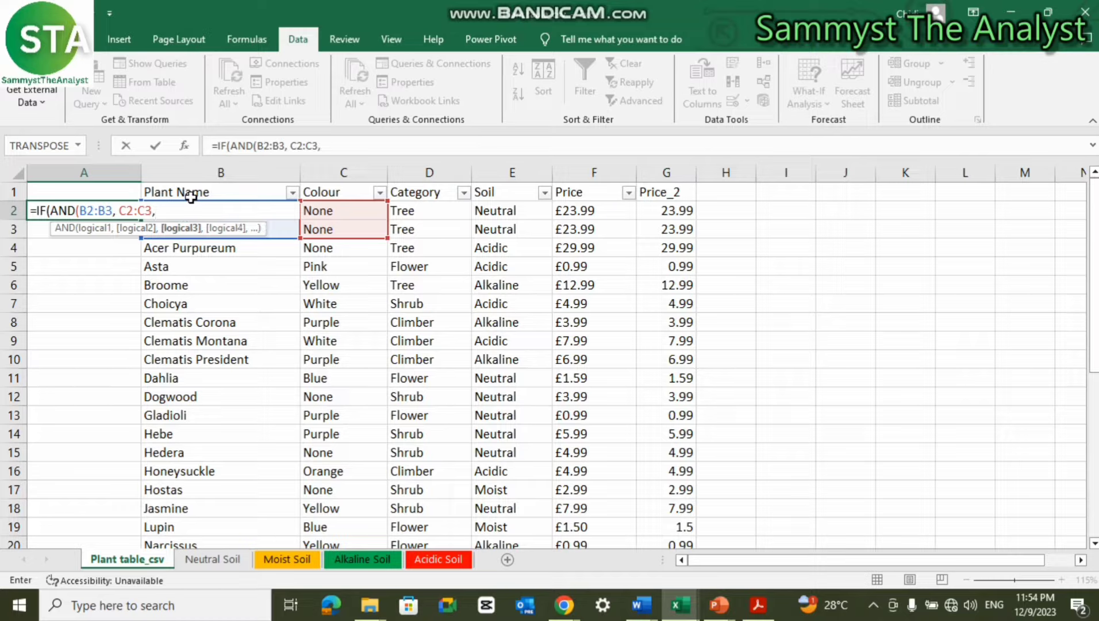
type("D")
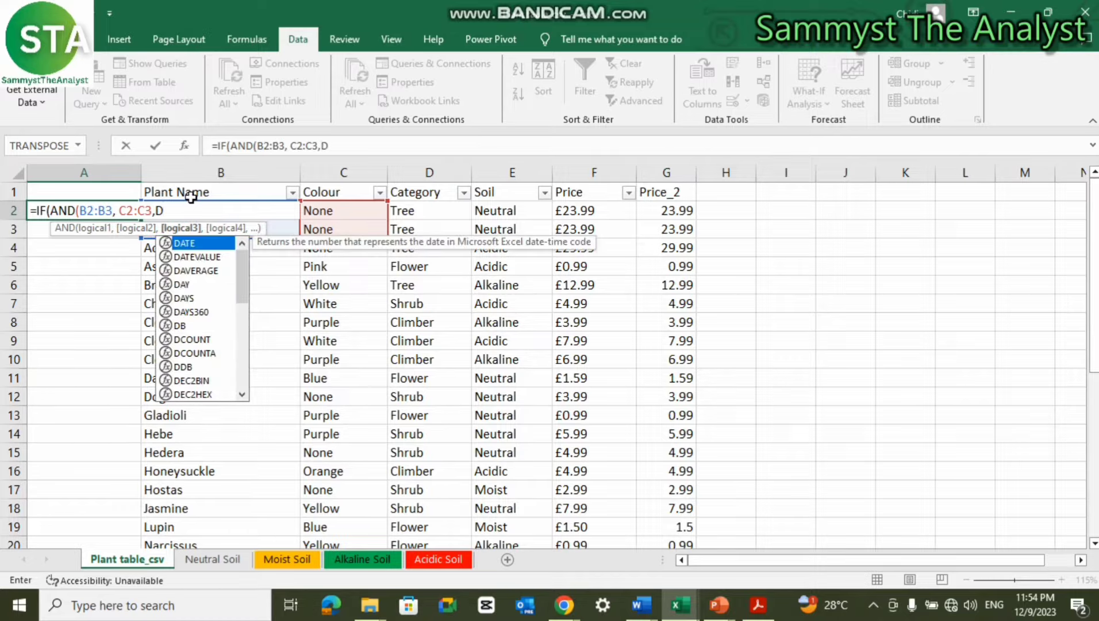
type("2:")
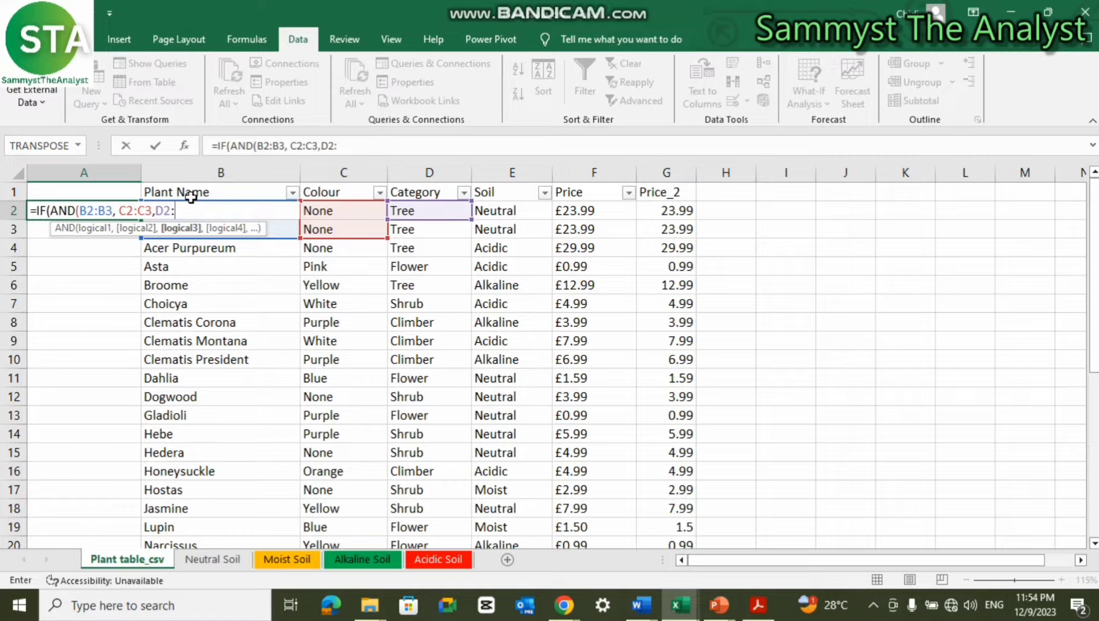
type("D3")
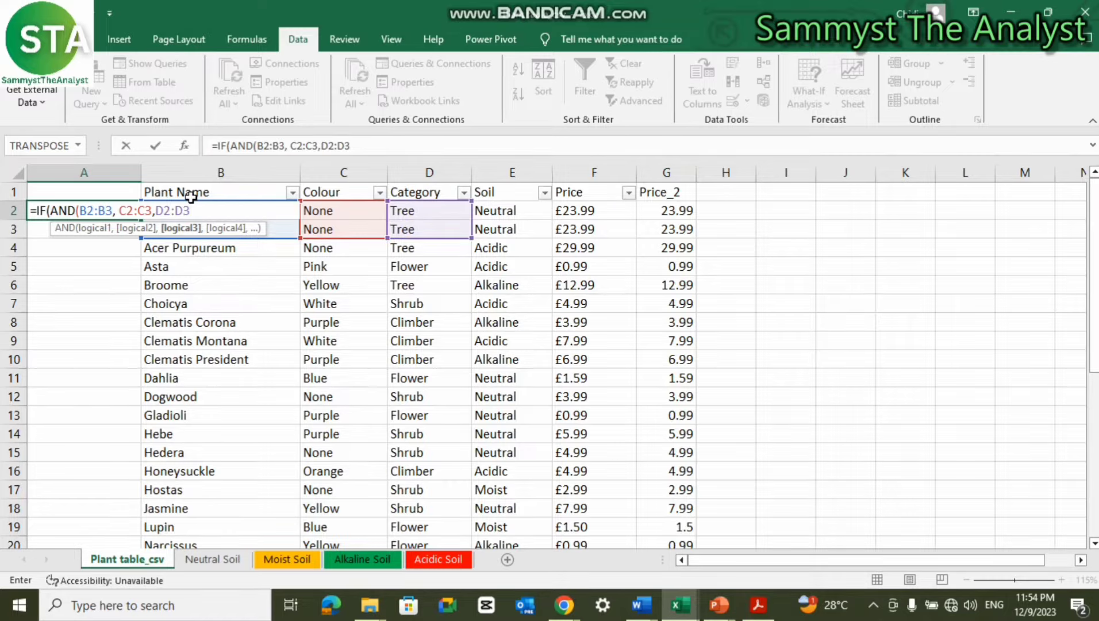
key("Return")
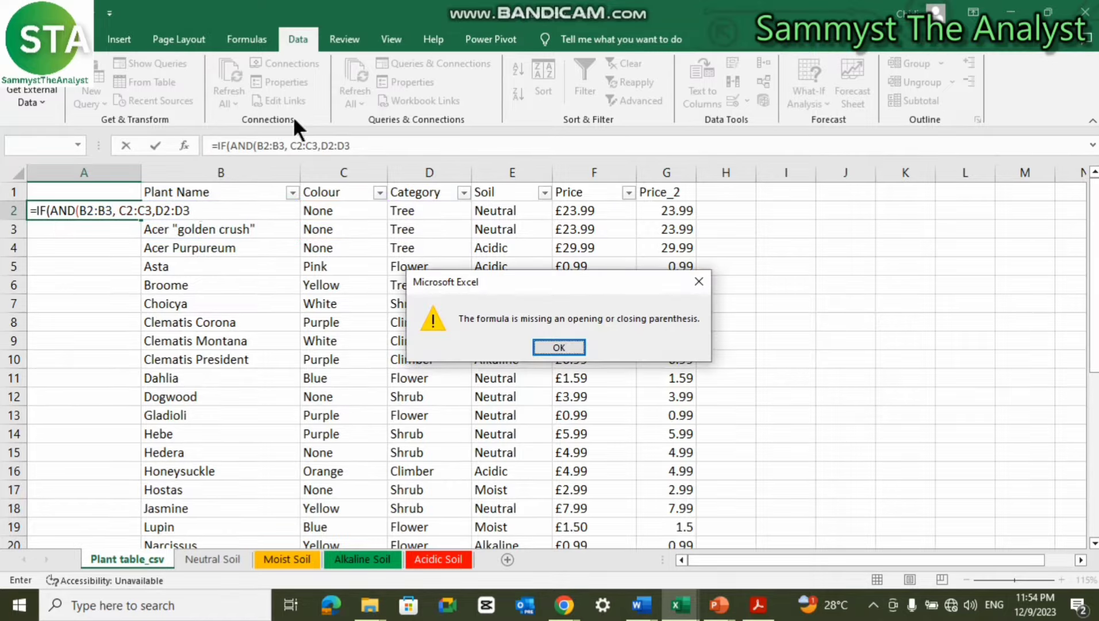
left_click(558, 348)
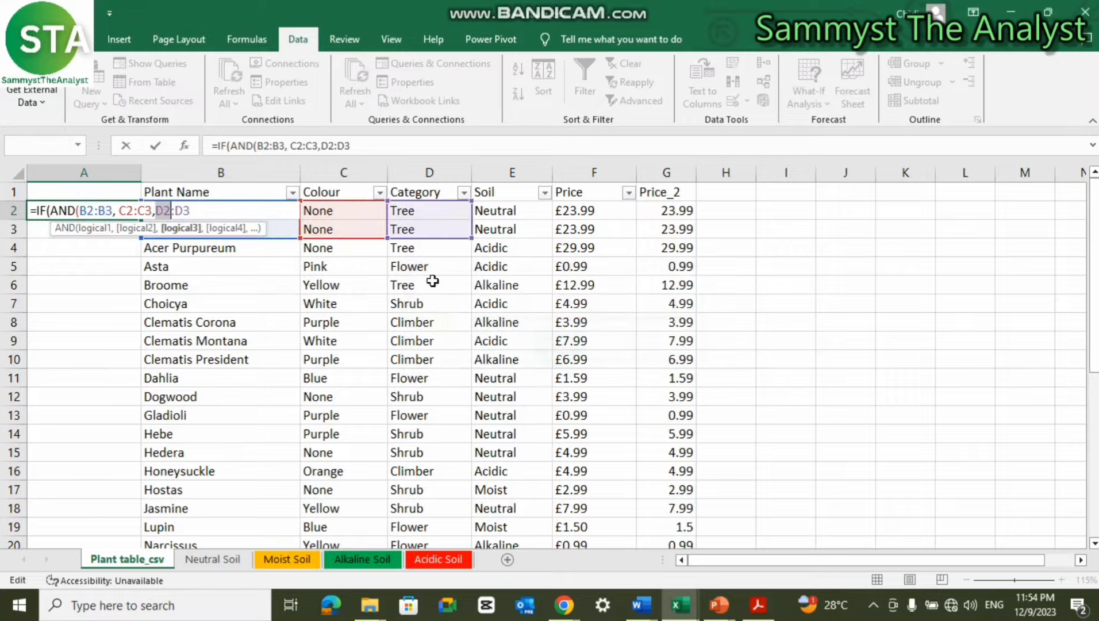
Remove the space before C2:C3 in the A2 formula and close the AND function's parenthesis.
left_click(118, 211)
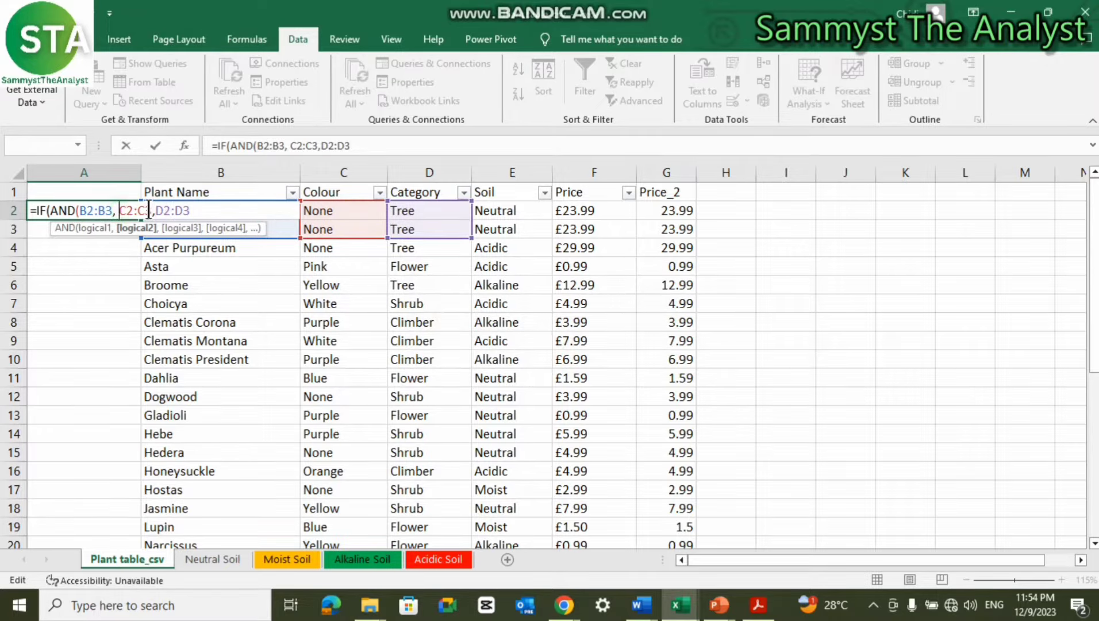
key("BackSpace")
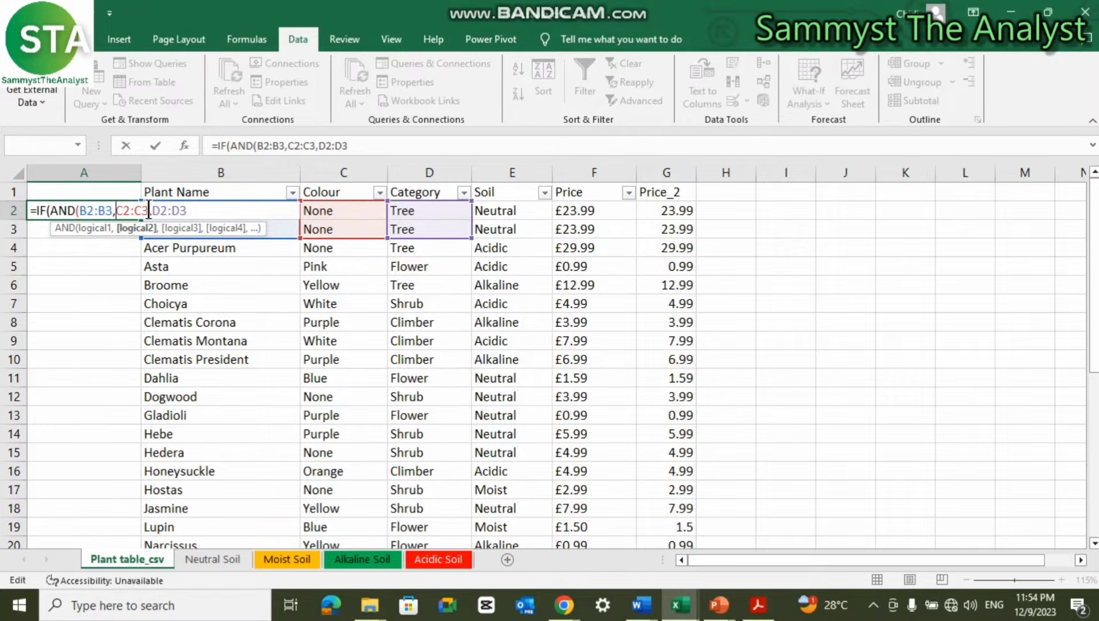
left_click(194, 210)
type(")")
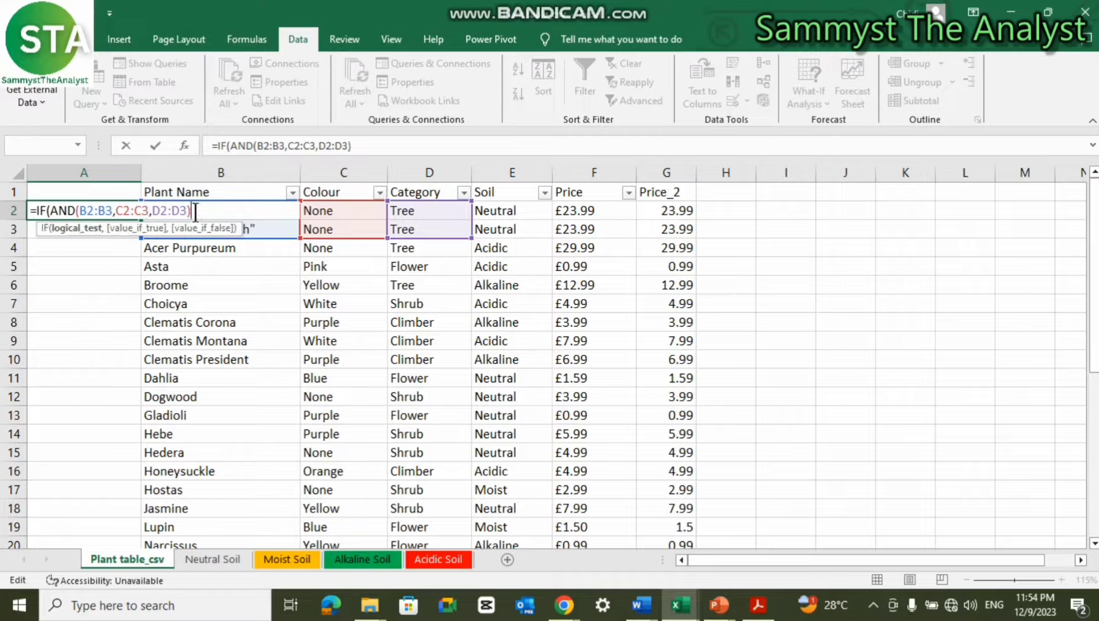
Add "Duplicate" as the value-if-true argument of the IF formula in A2.
type(",")
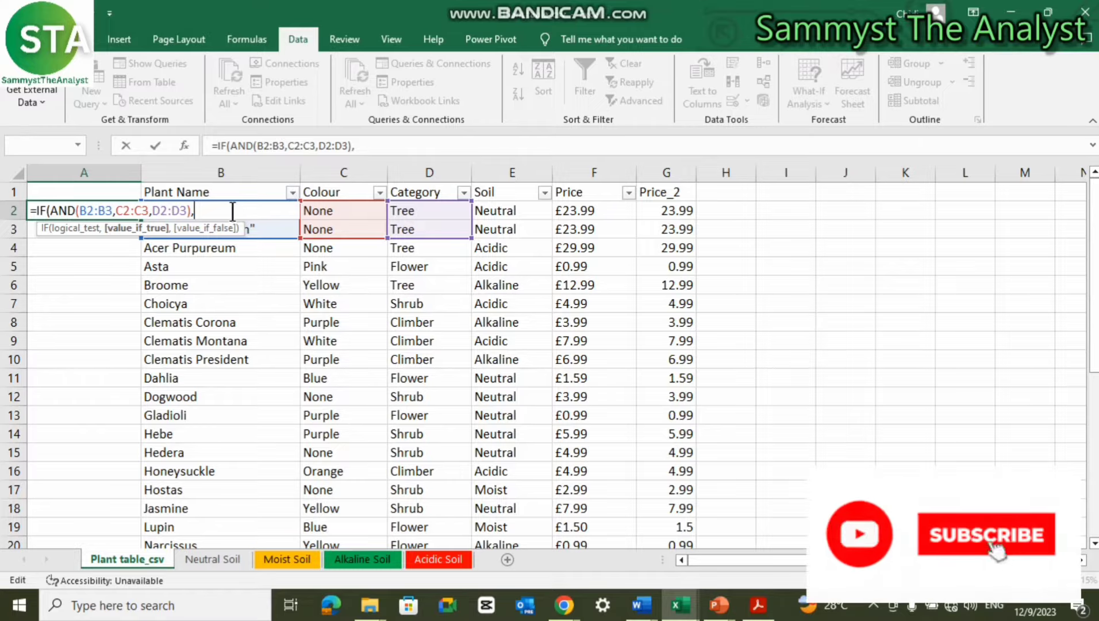
type("\"")
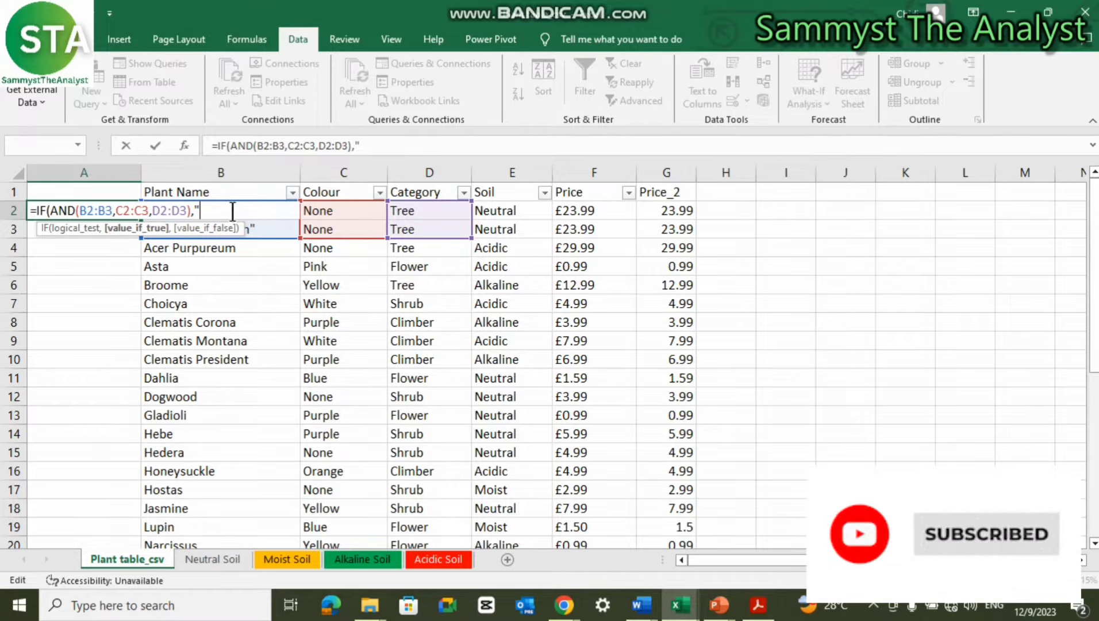
type("Du")
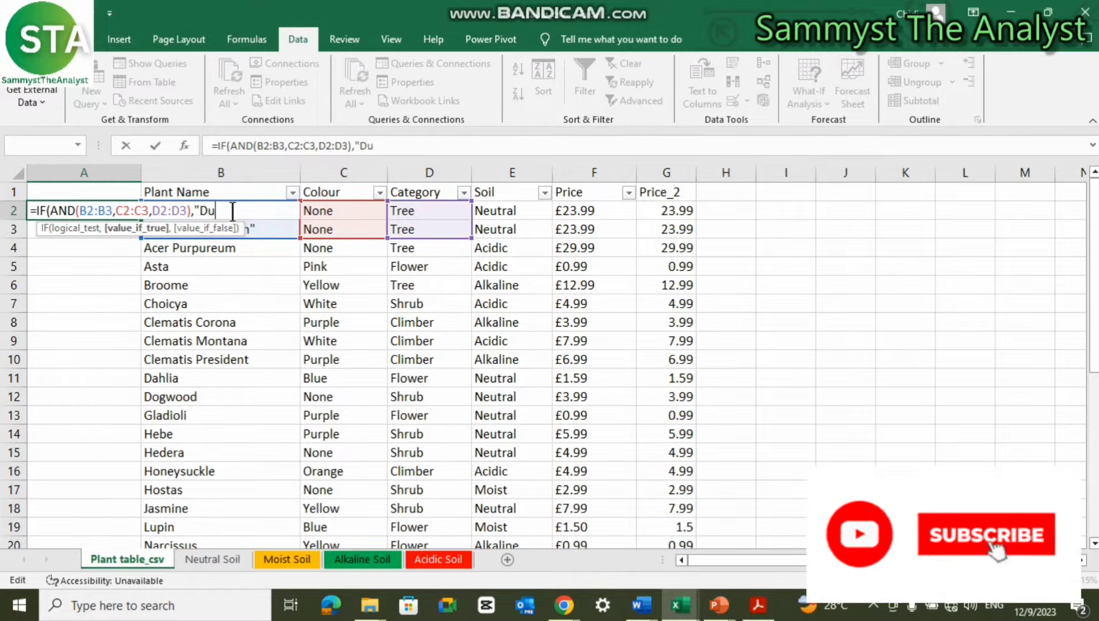
type("plica")
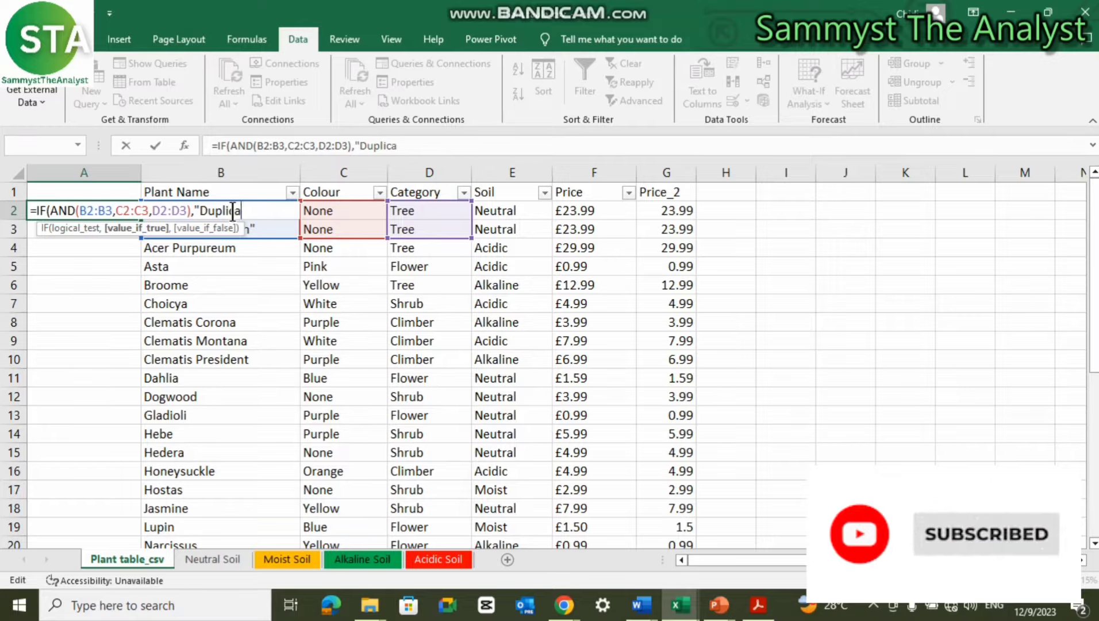
type("te\"")
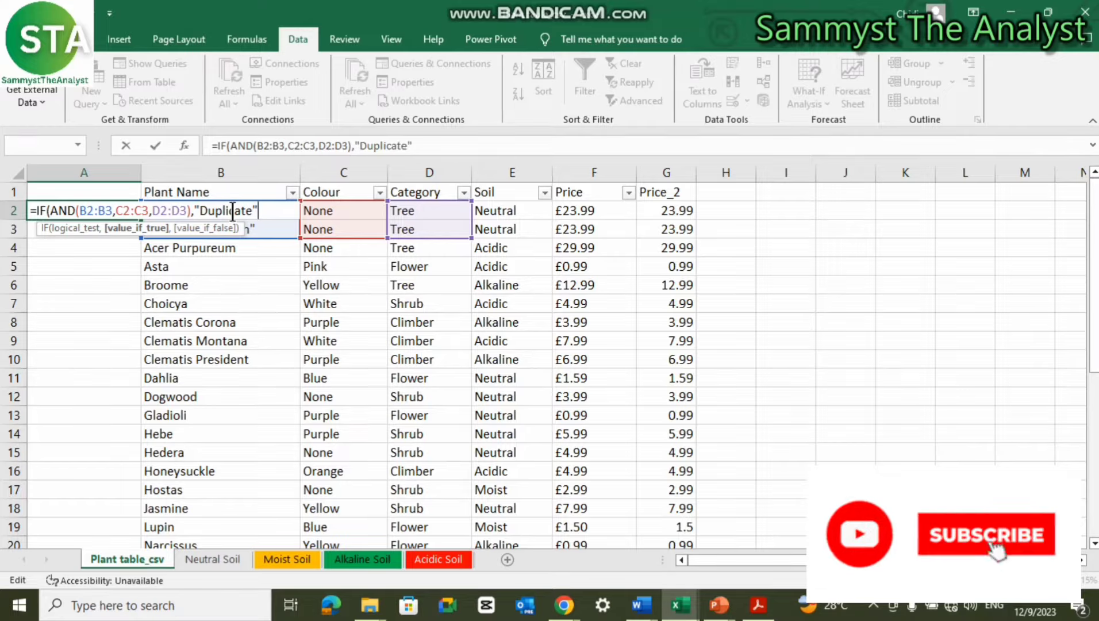
type(",")
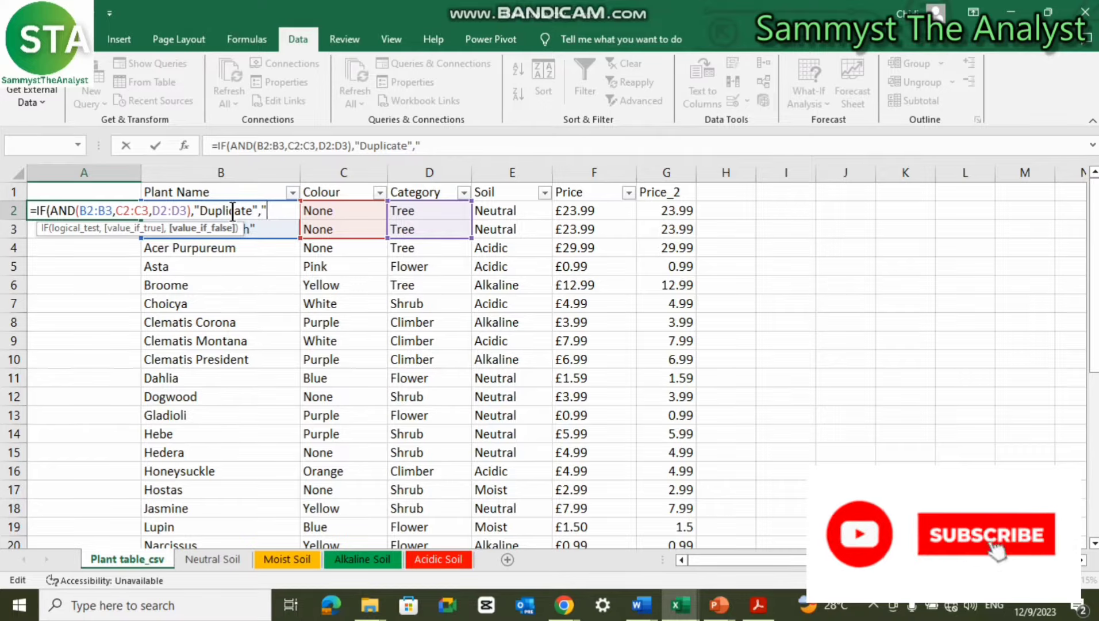
Add "Unique" as the value-if-false argument, close the IF function and commit the A2 formula.
type("\"Umn")
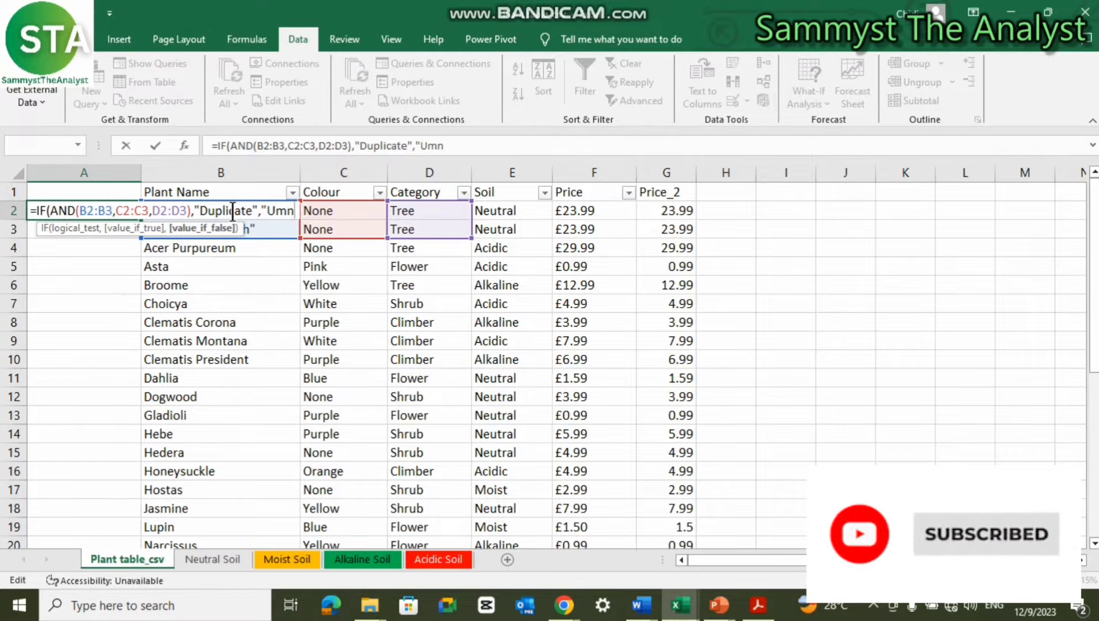
key("BackSpace")
key("BackSpace")
type("niqu")
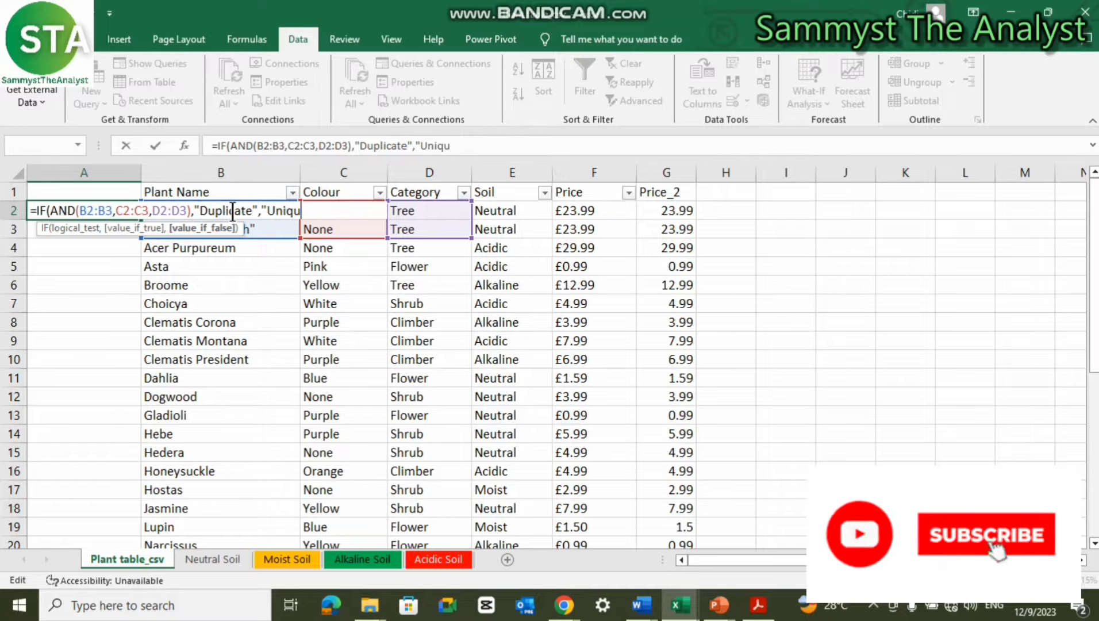
type("e")
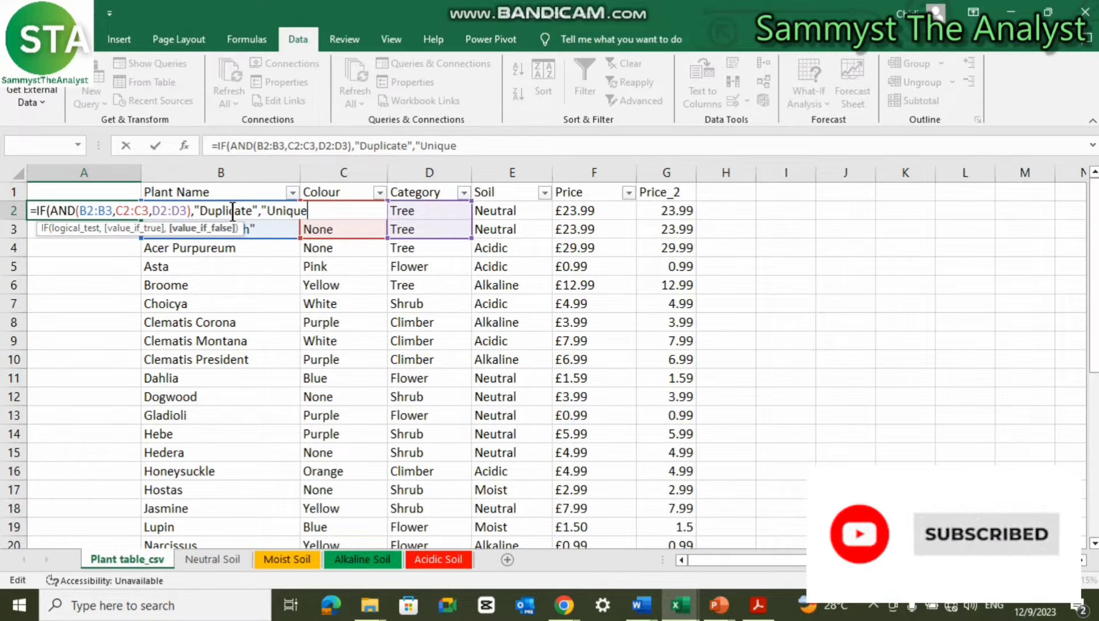
type("\")")
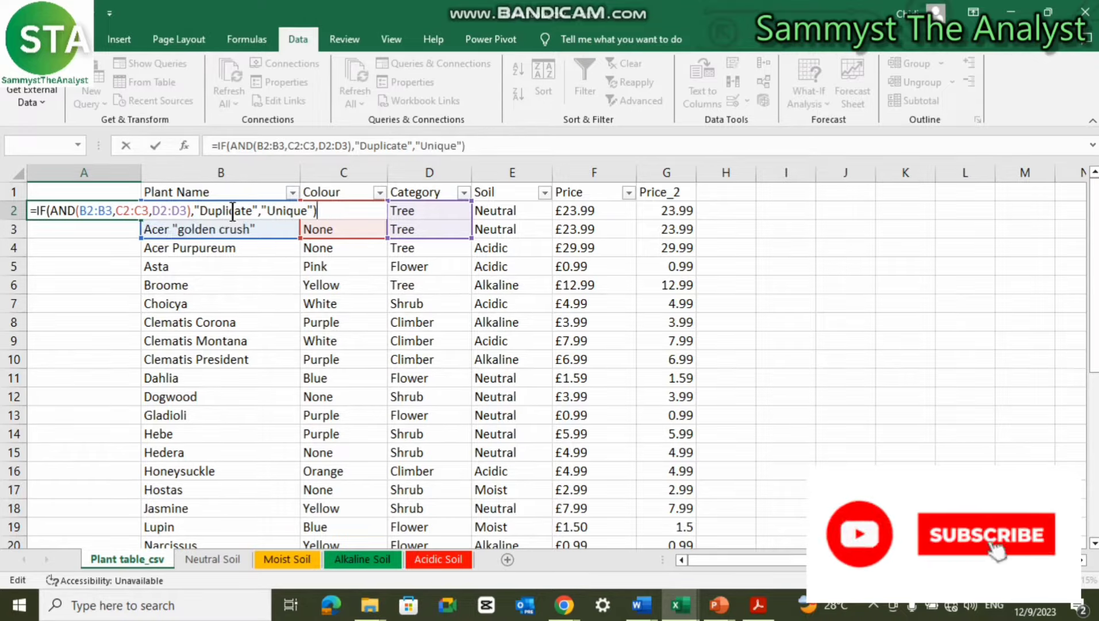
key("Return")
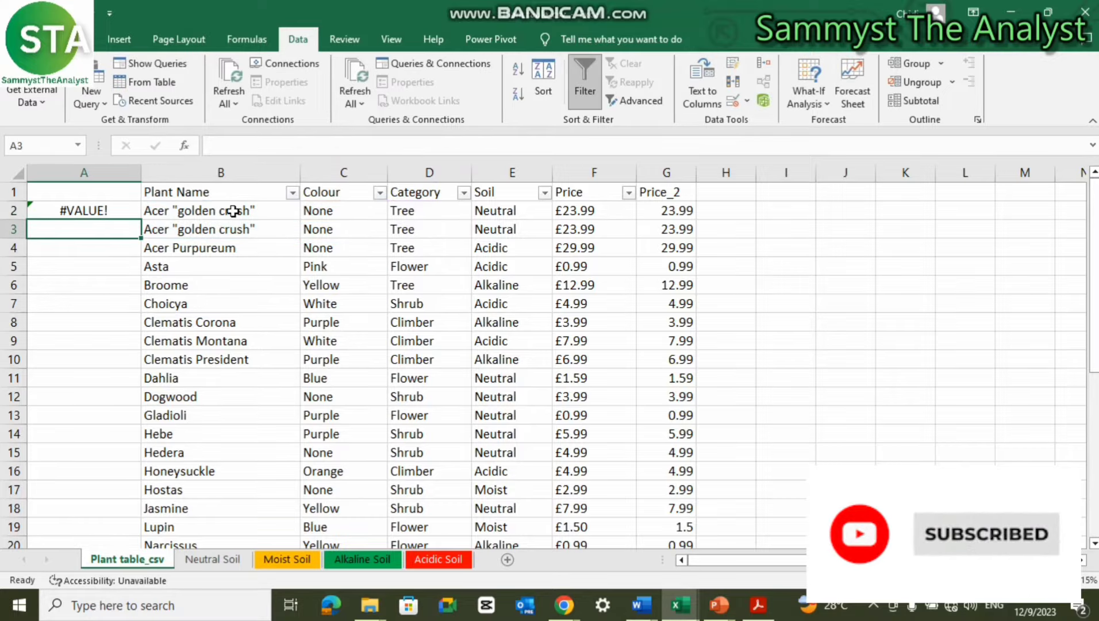
Edit the A2 formula so the first two AND arguments are the comparisons B2=B3 and C2=C3.
left_click(128, 215)
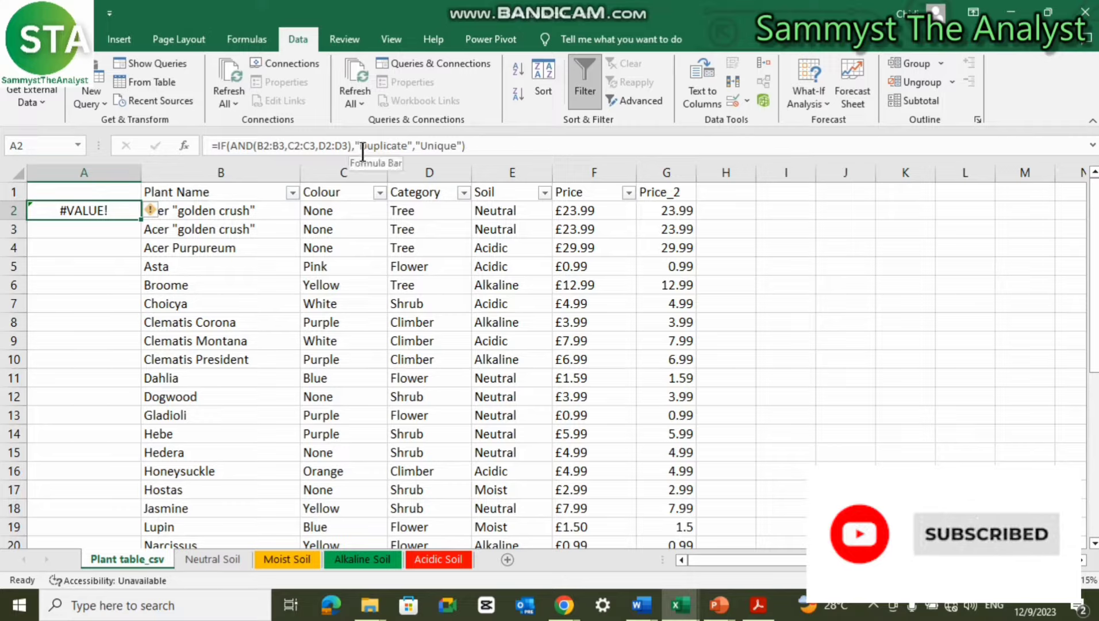
left_click(267, 144)
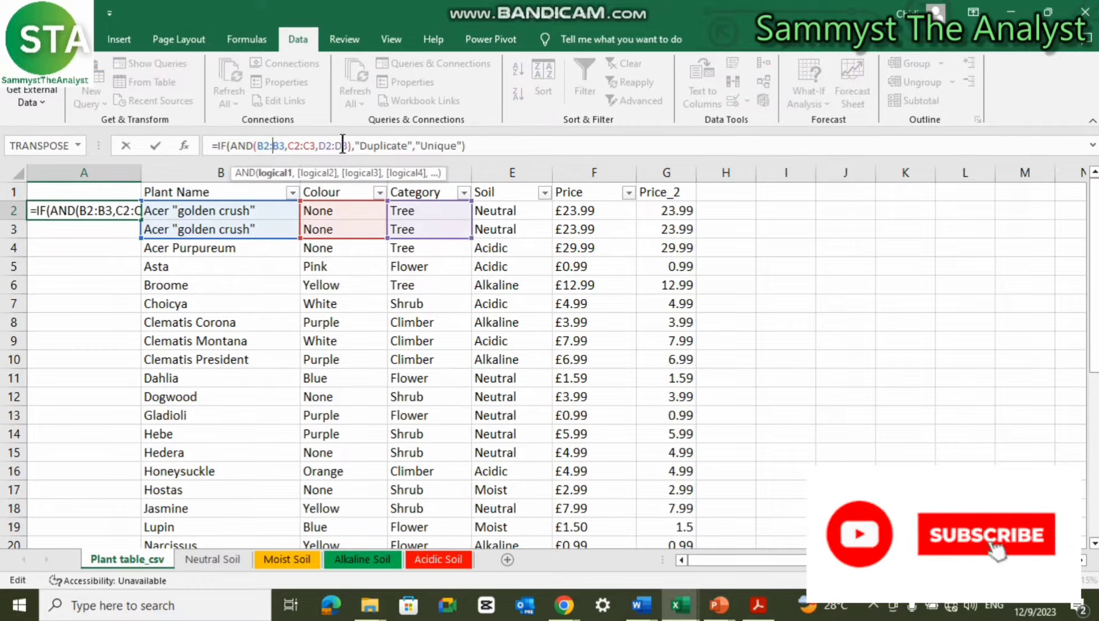
key("BackSpace")
type("=")
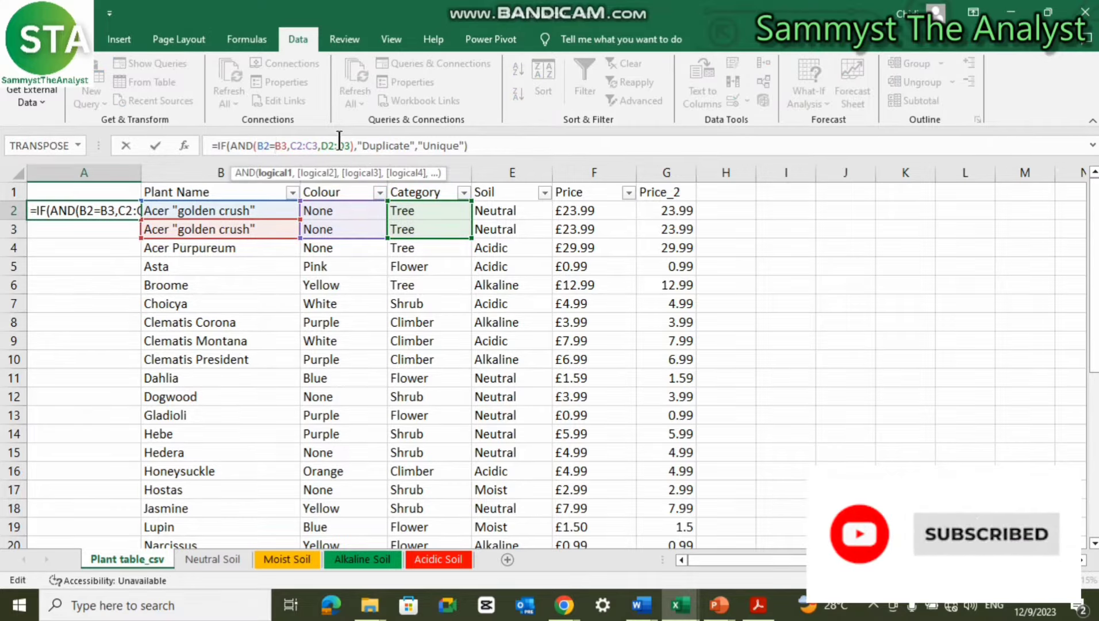
key("Right")
key("Right")
key("Right")
key("Right")
key("Right")
key("Right")
key("BackSpace")
type("=")
Change the third AND argument to D2=D3 and commit the A2 formula.
key("Right")
key("Right")
key("Right")
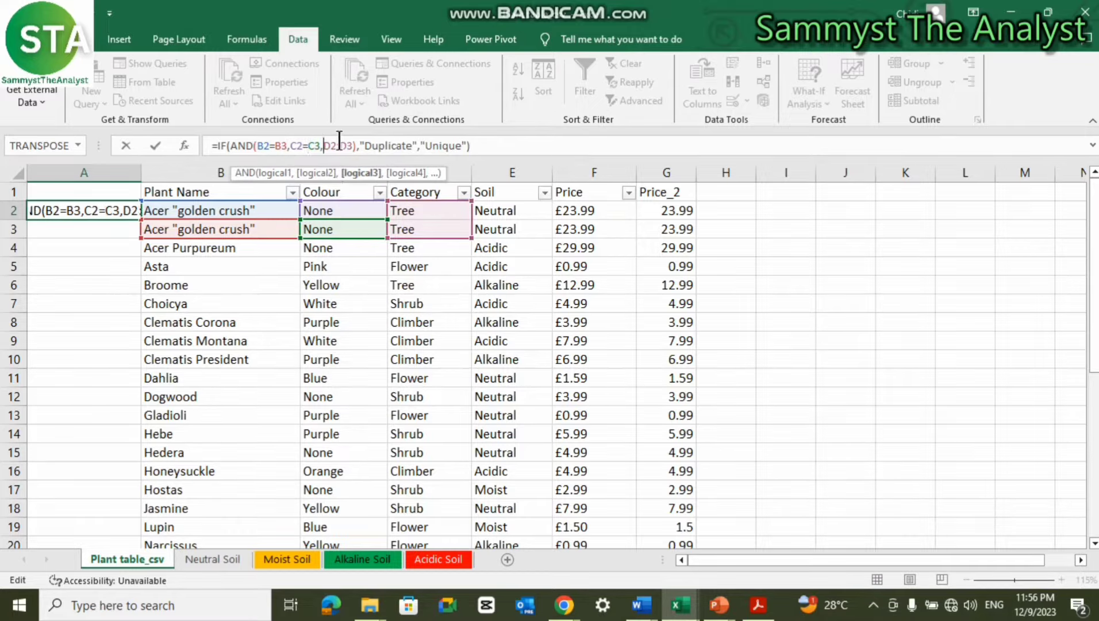
type("=")
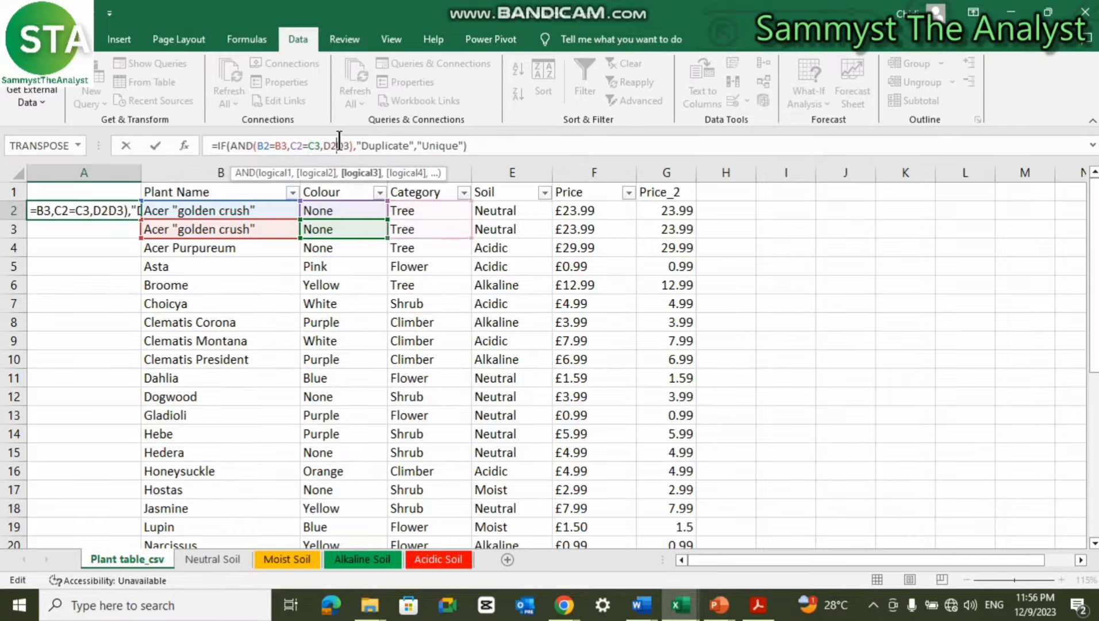
left_click(455, 146)
key("Return")
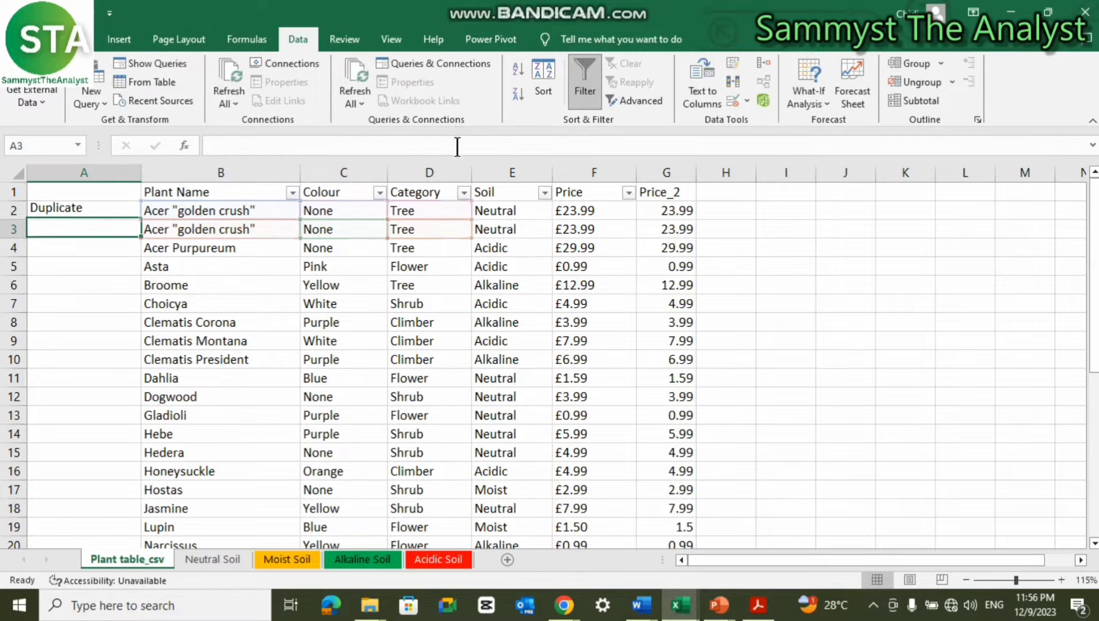
Fill the A2 formula down column A to the last row of the plant table.
left_click(94, 211)
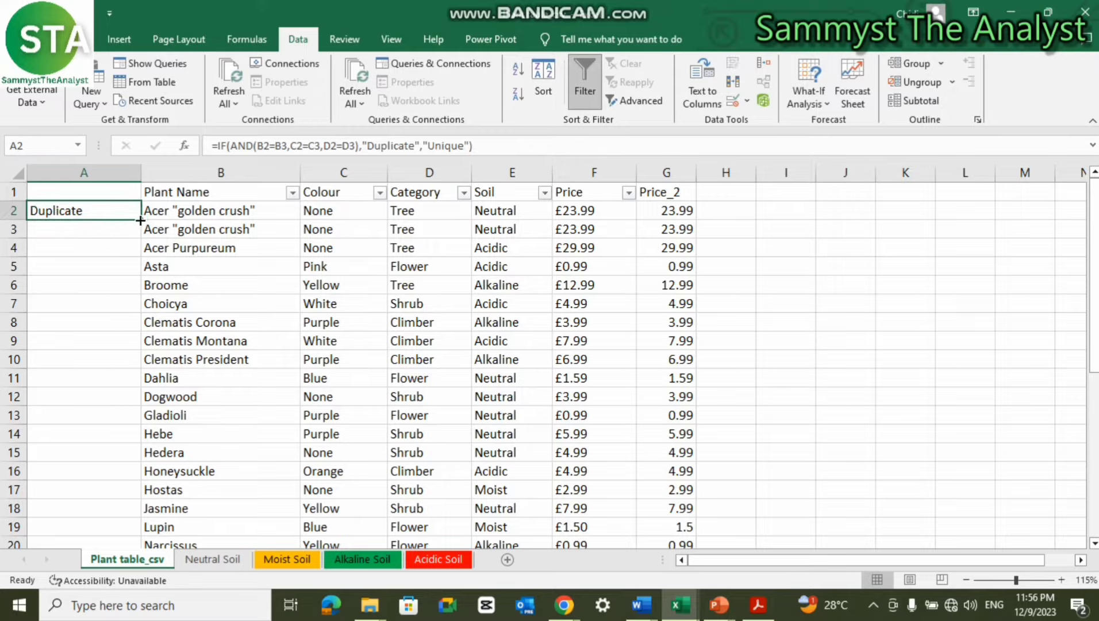
double_click(140, 220)
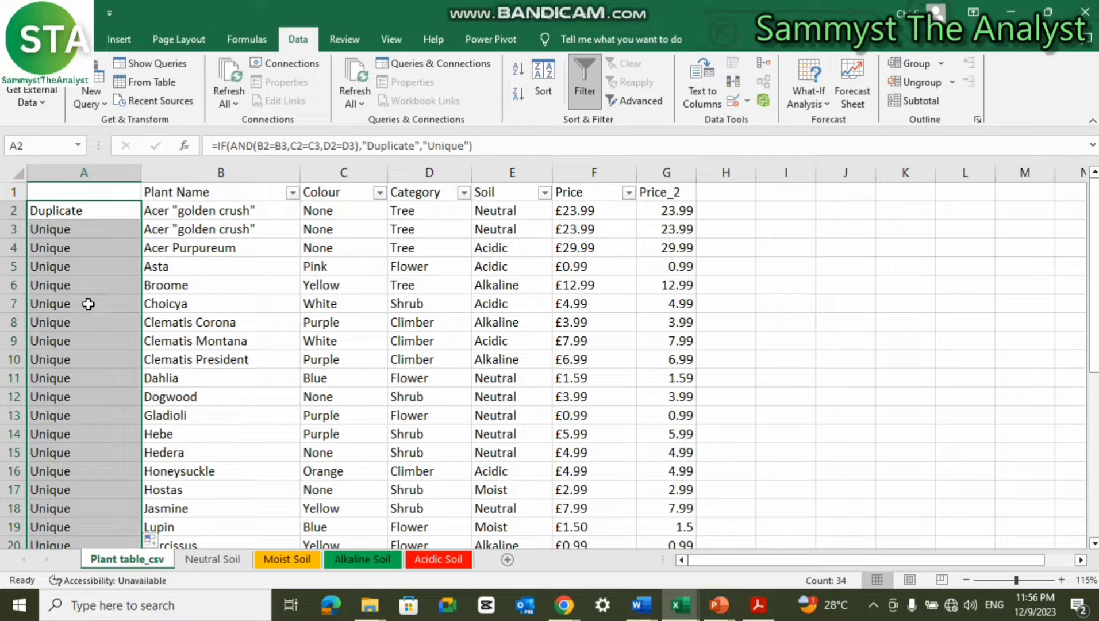
left_click(92, 209)
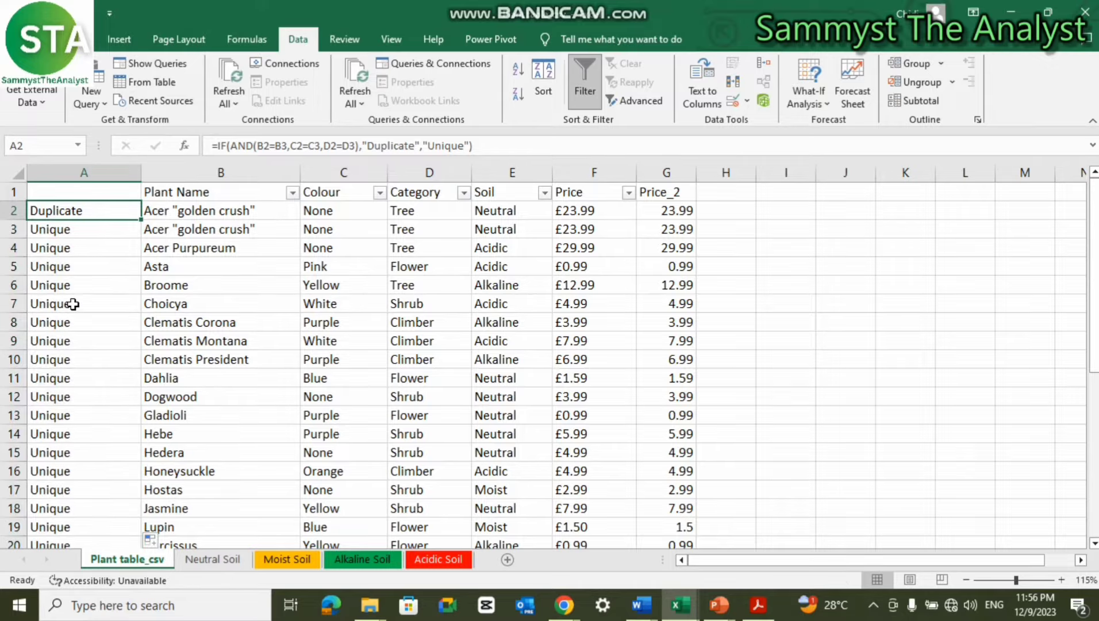
Examine the Duplicate and Unique flags in column A against the records down to the table's last row.
scroll(74, 311, "down", 5)
scroll(77, 323, "down", 3)
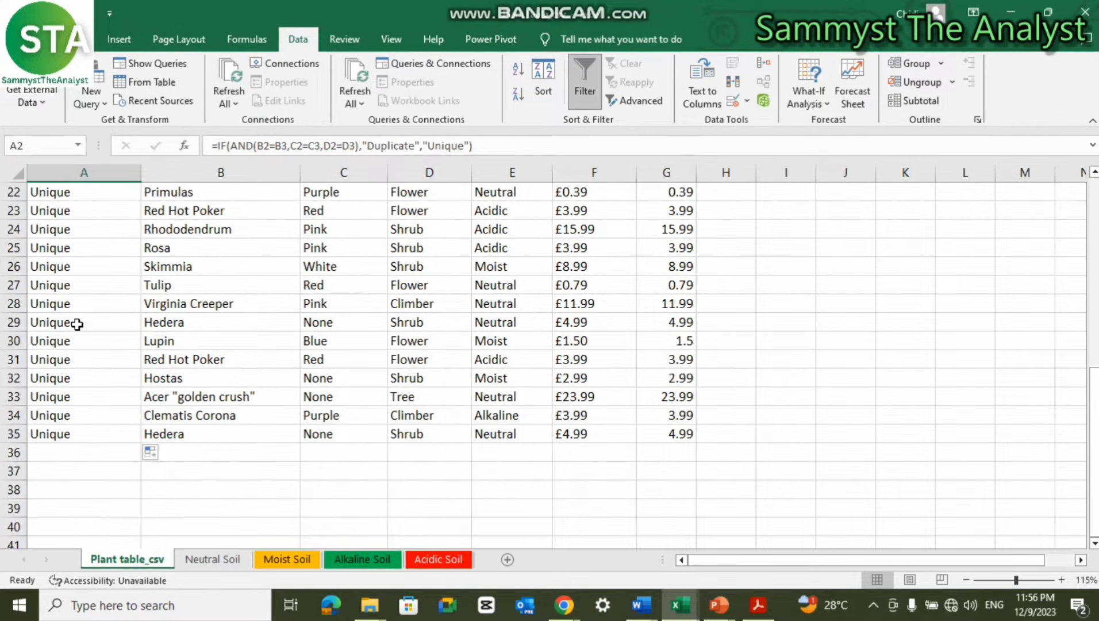
scroll(77, 324, "down", 1)
scroll(77, 323, "up", 8)
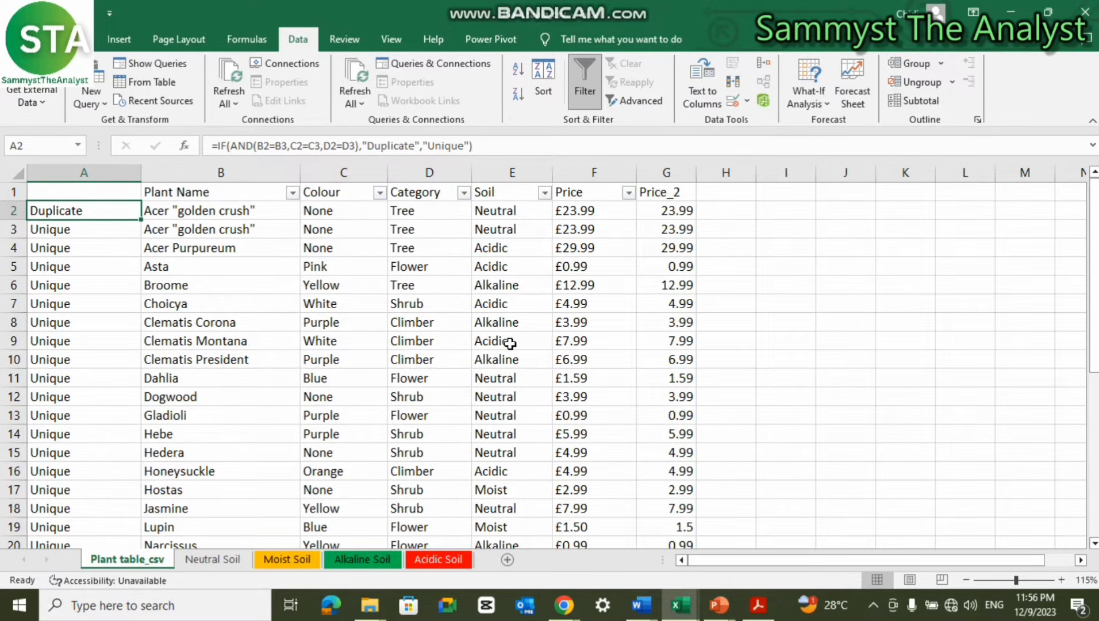
scroll(150, 378, "down", 2)
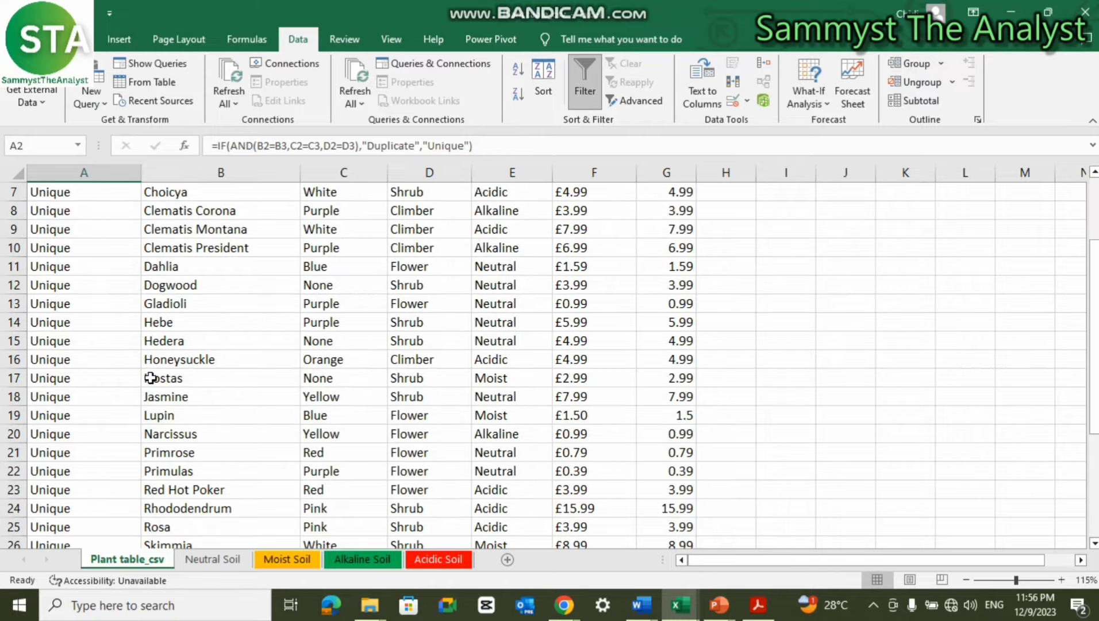
scroll(151, 378, "down", 4)
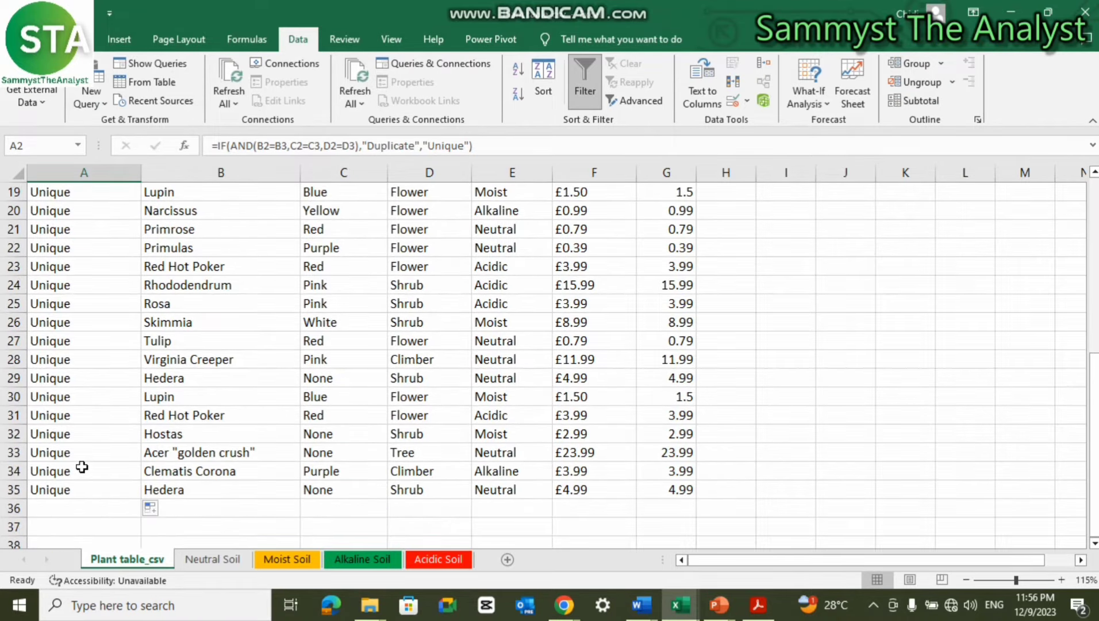
scroll(82, 466, "up", 6)
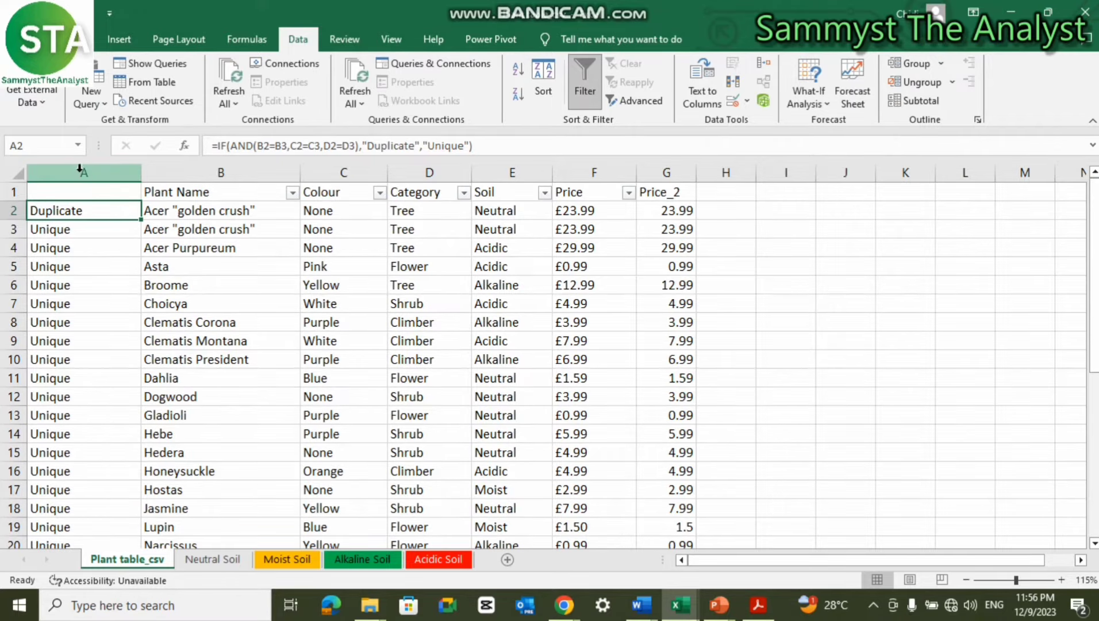
left_click(79, 171)
Reopen the A2 formula and strip the comparisons from the AND function, leaving only B2 as its argument.
left_click(81, 211)
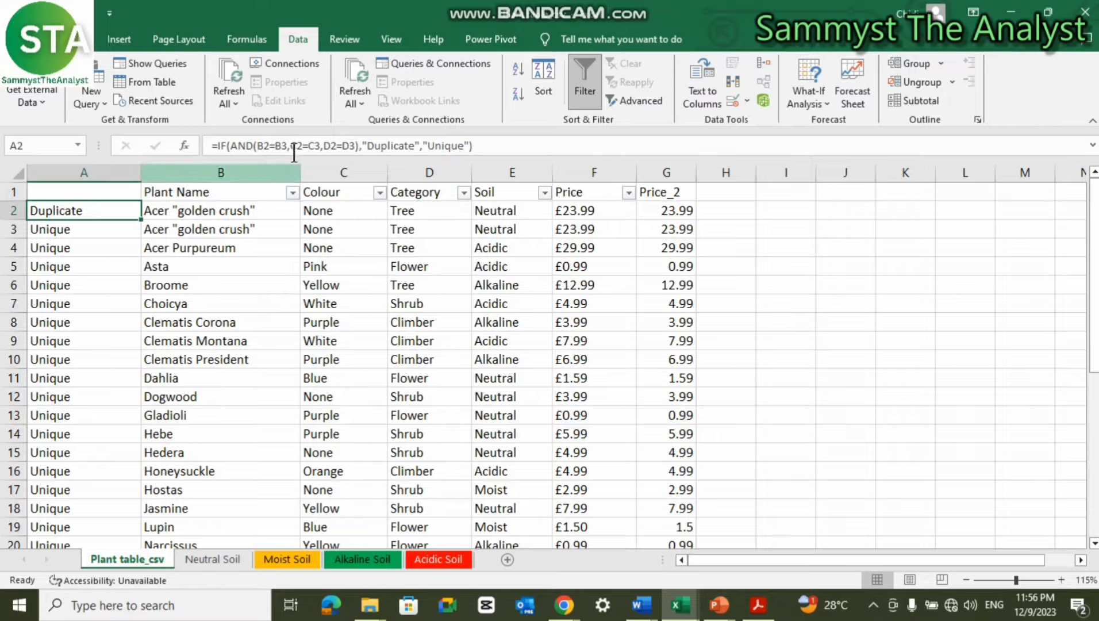
double_click(112, 207)
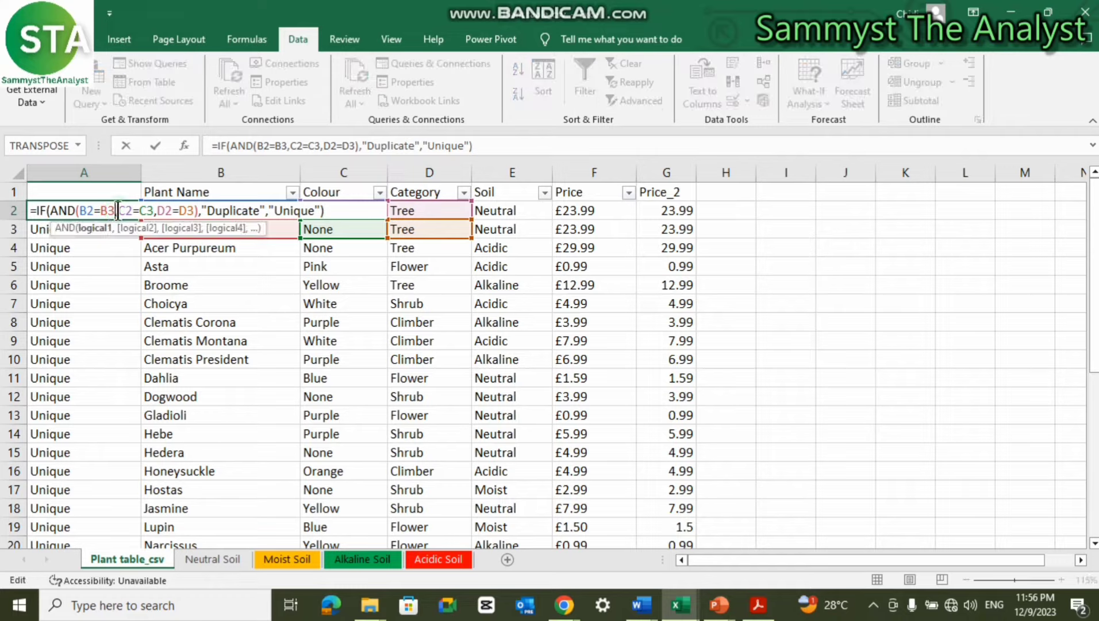
left_click(196, 210)
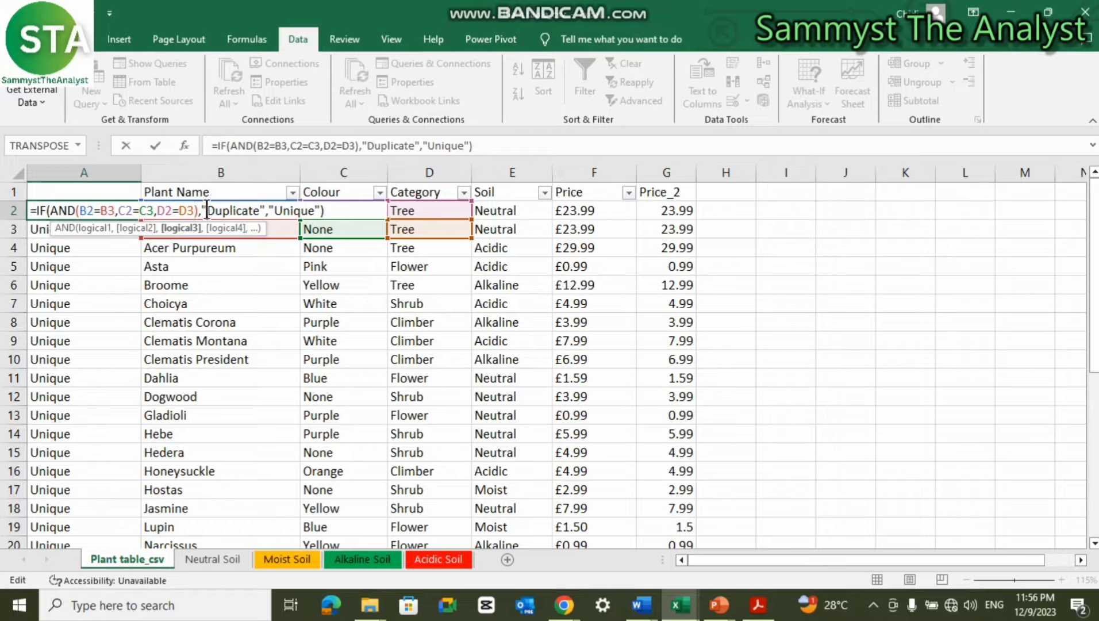
type(",")
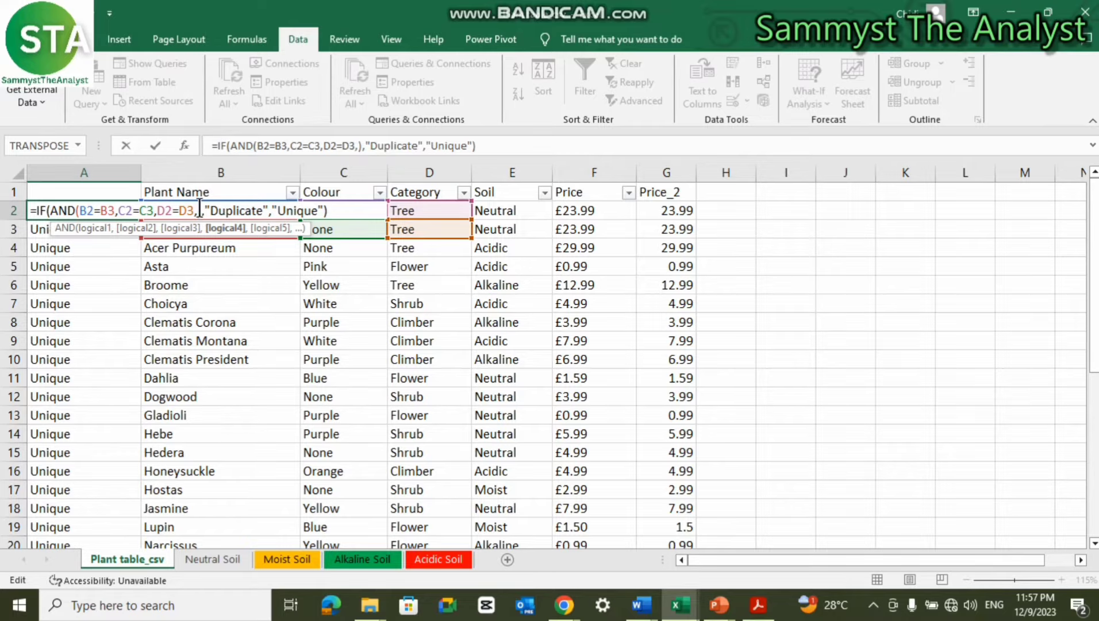
key("BackSpace")
key("BackSpace")
key("BackSpace")
key("BackSpace")
key("BackSpace")
key("BackSpace")
key("BackSpace")
key("BackSpace")
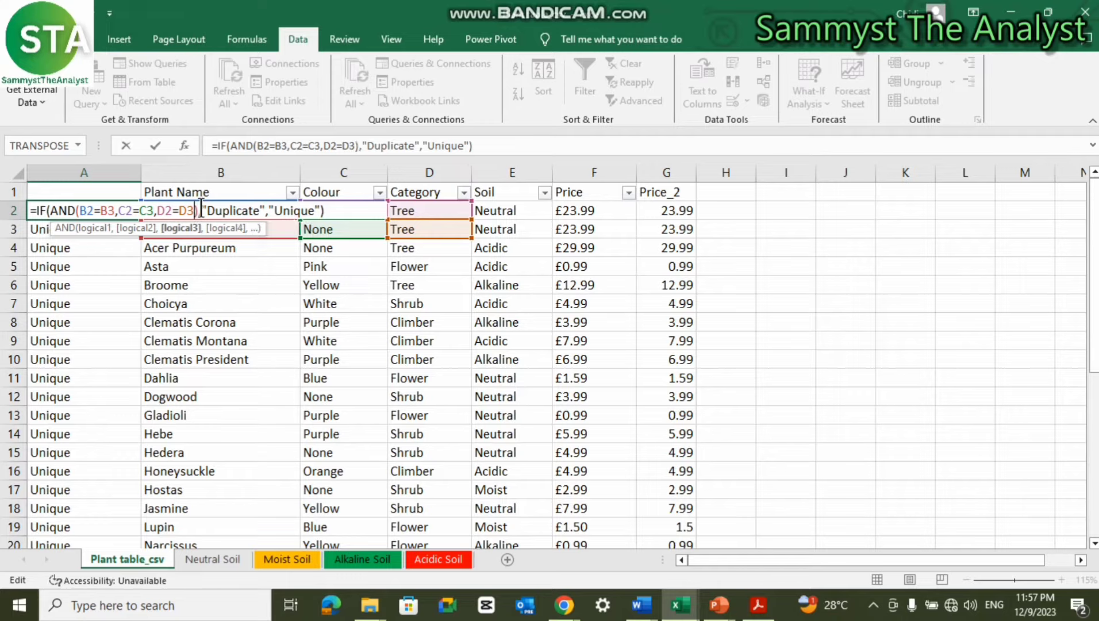
key("BackSpace")
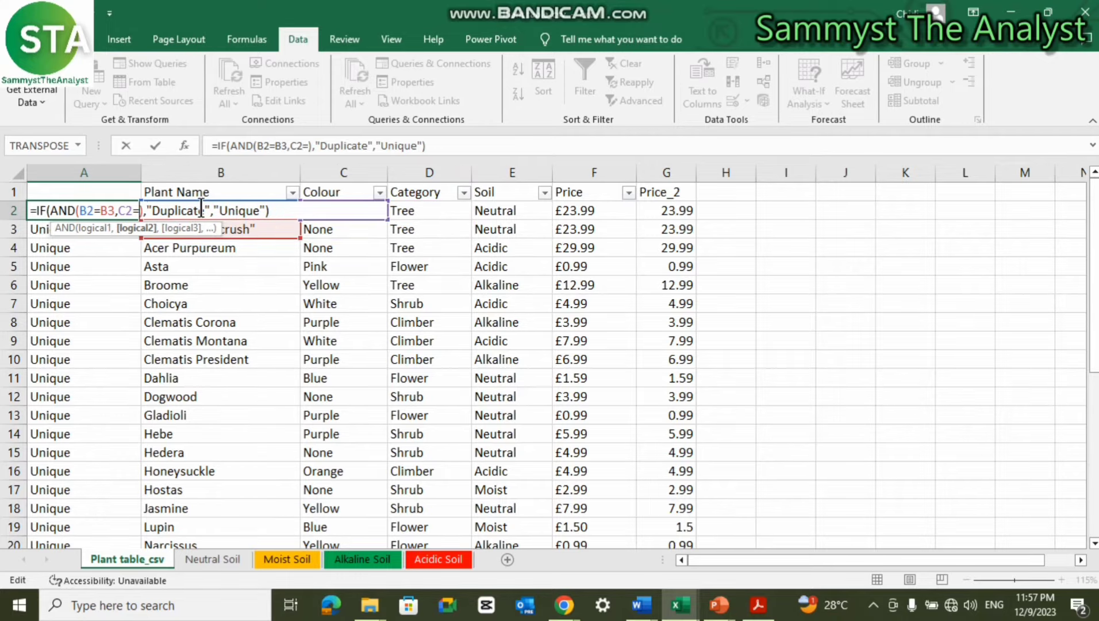
key("BackSpace")
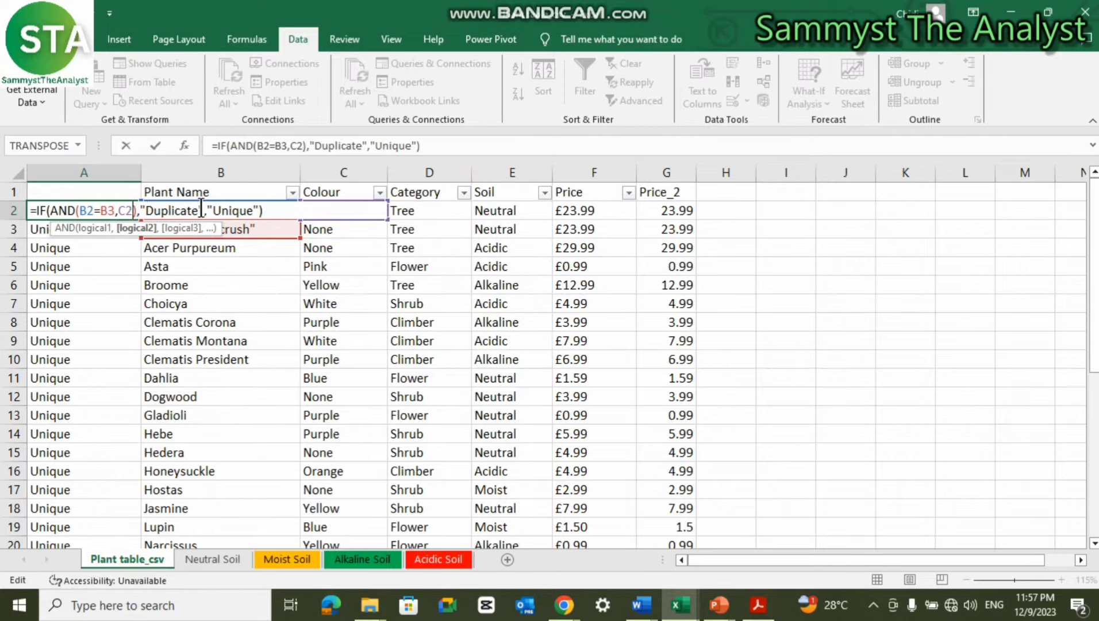
key("BackSpace")
key("BackSpace")
key("BackSpace")
key("BackSpace")
key("BackSpace")
key("BackSpace")
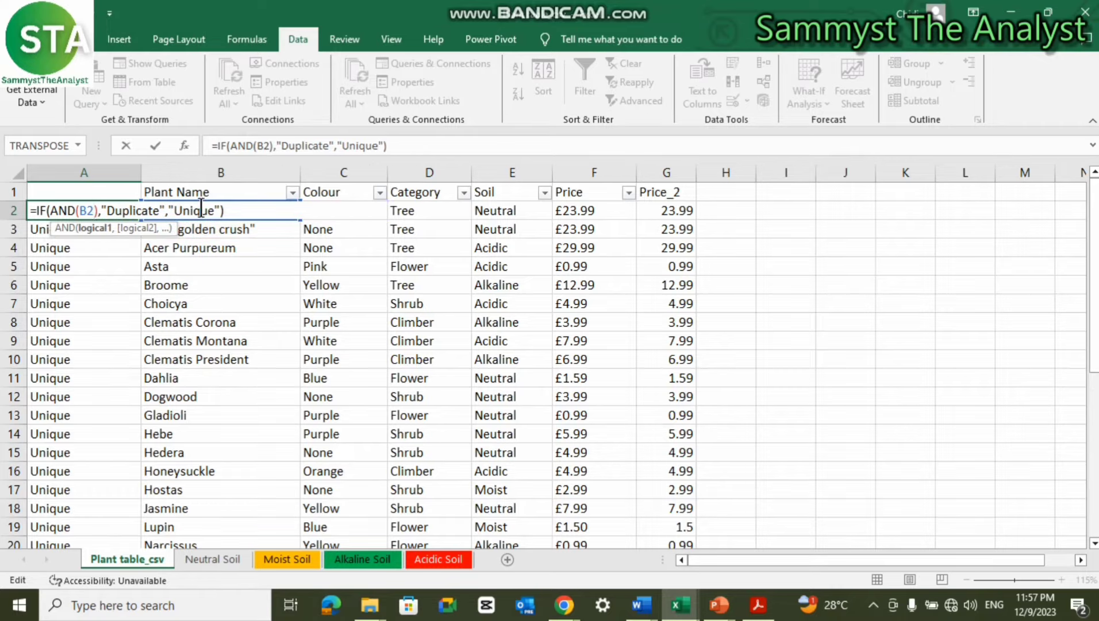
Complete the AND argument in A2 as the range comparison B2:G2=B3:G3 and commit it as an array formula.
type(":")
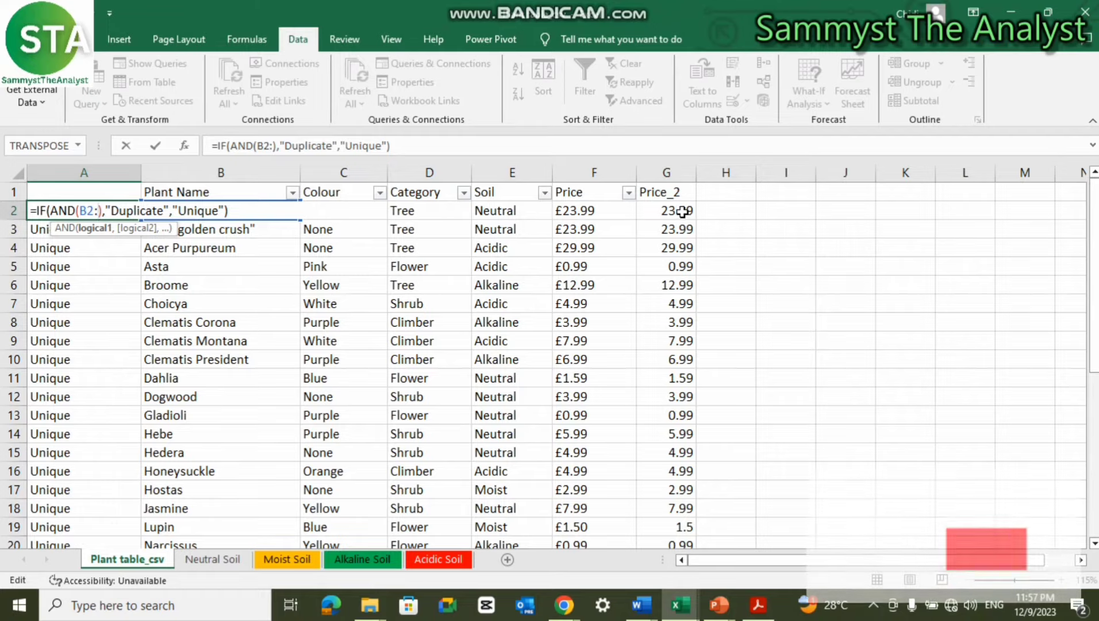
type("G2")
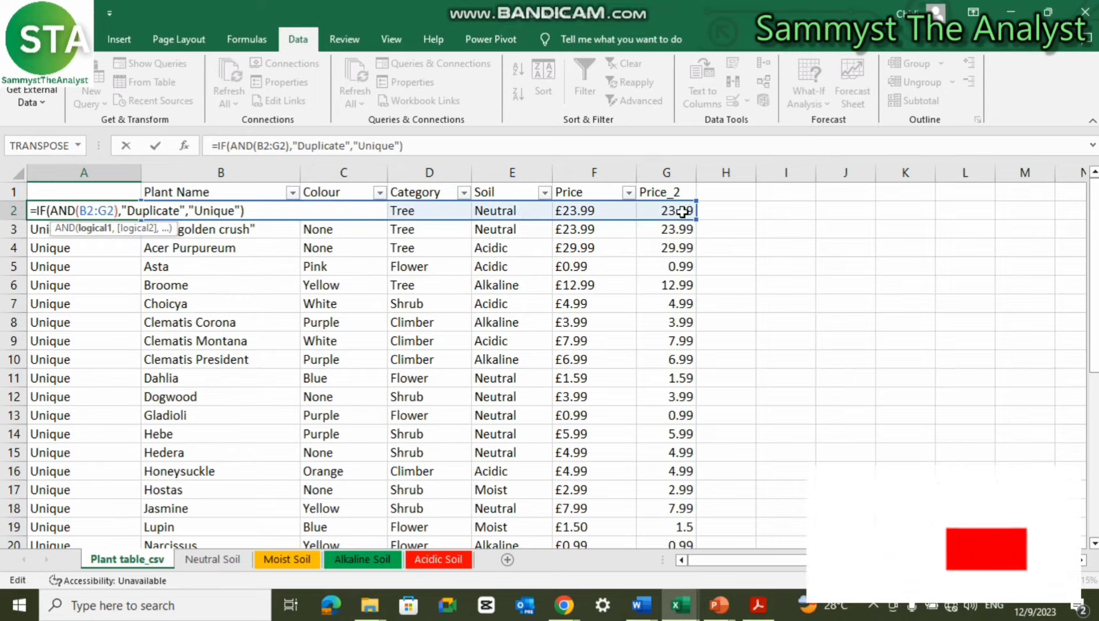
type("=")
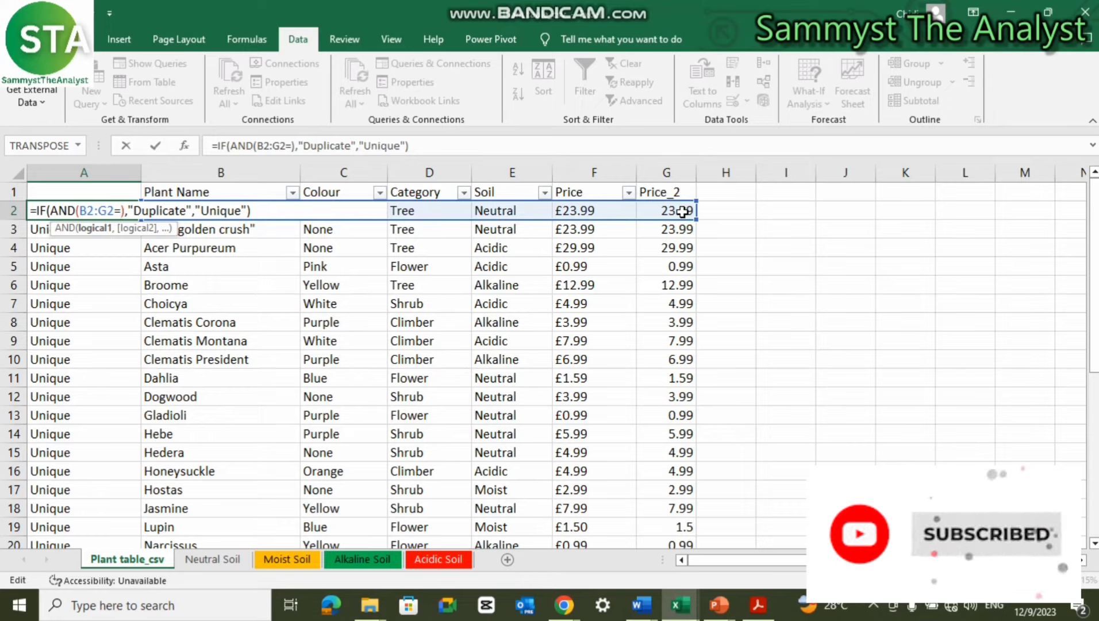
type("B3")
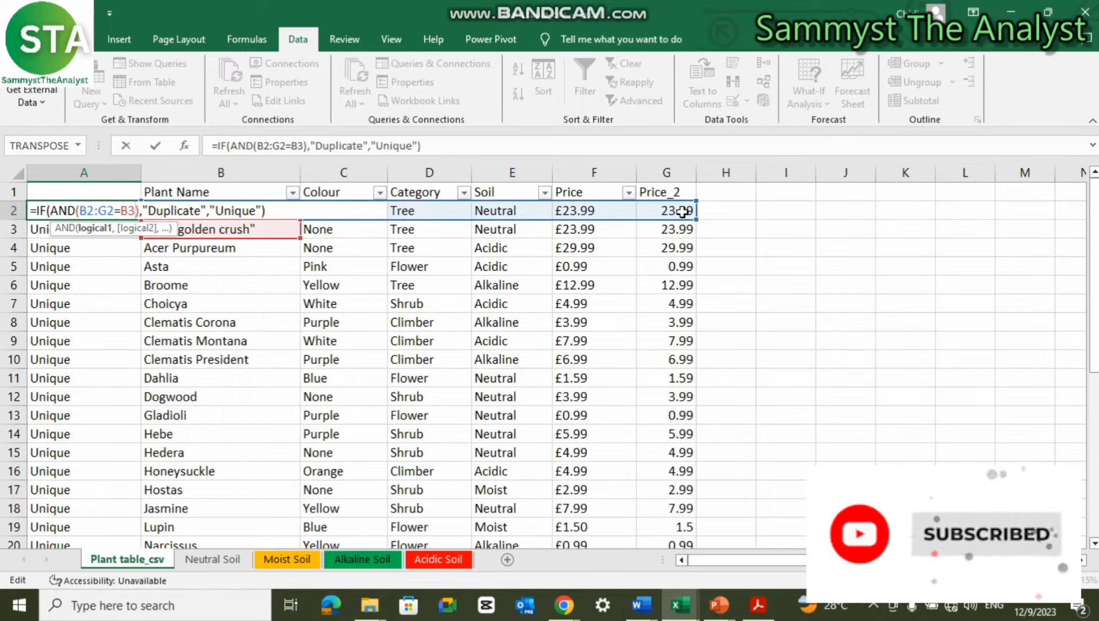
type(":")
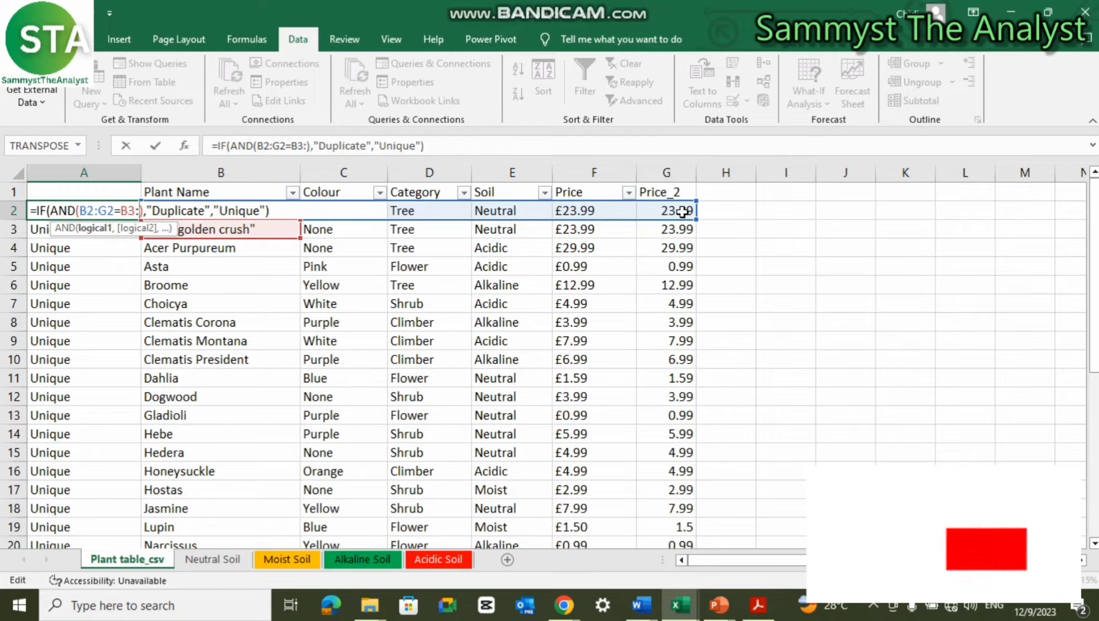
type("G3")
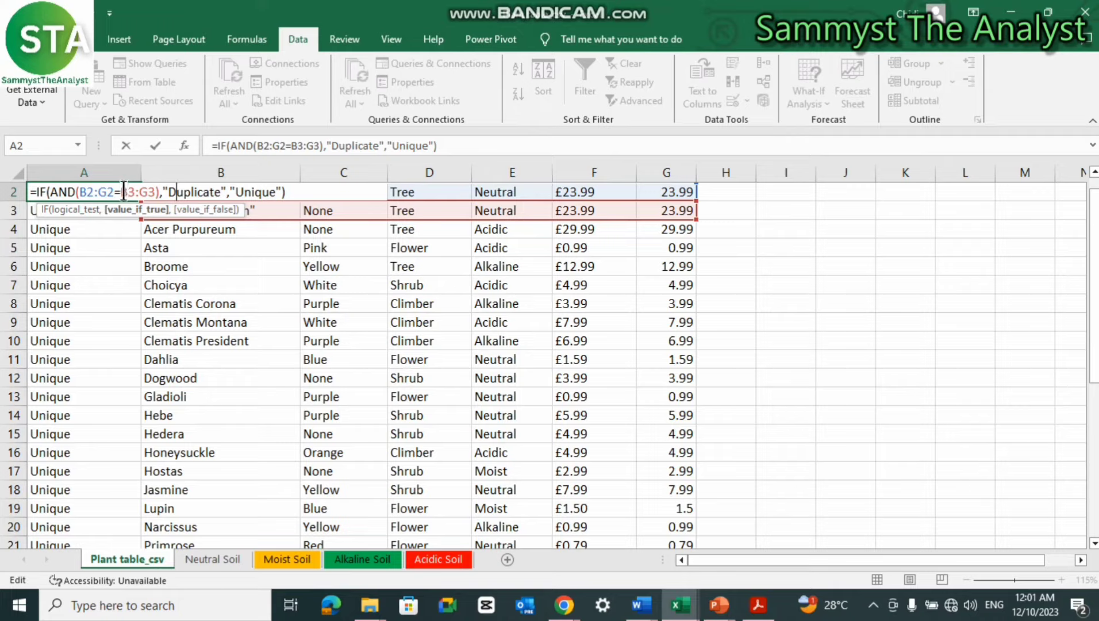
left_click(138, 192)
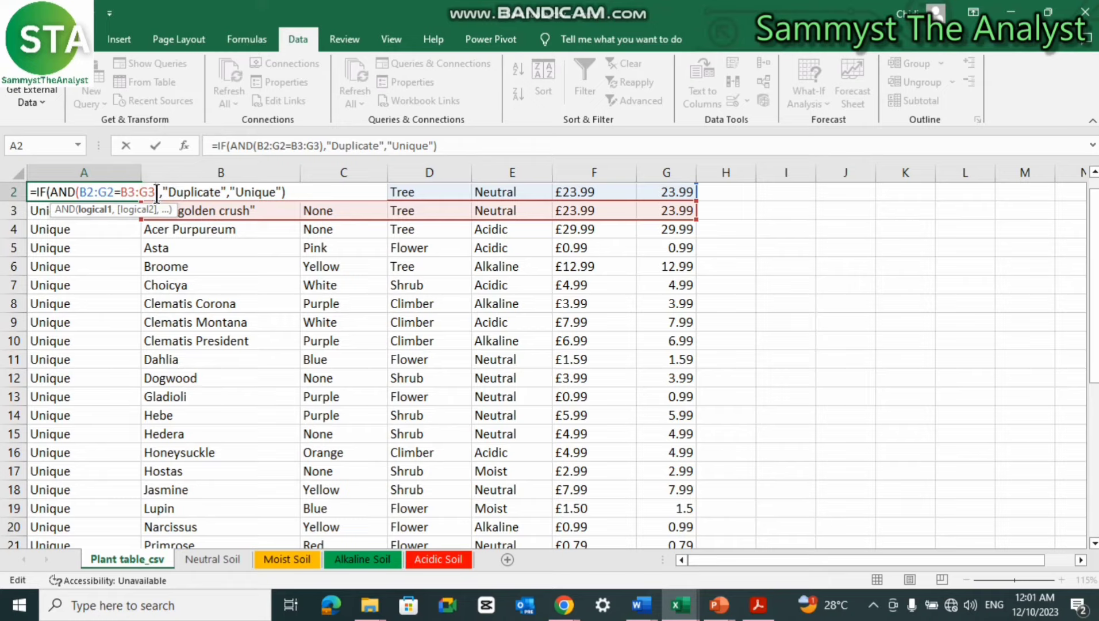
key("ctrl+shift+Return")
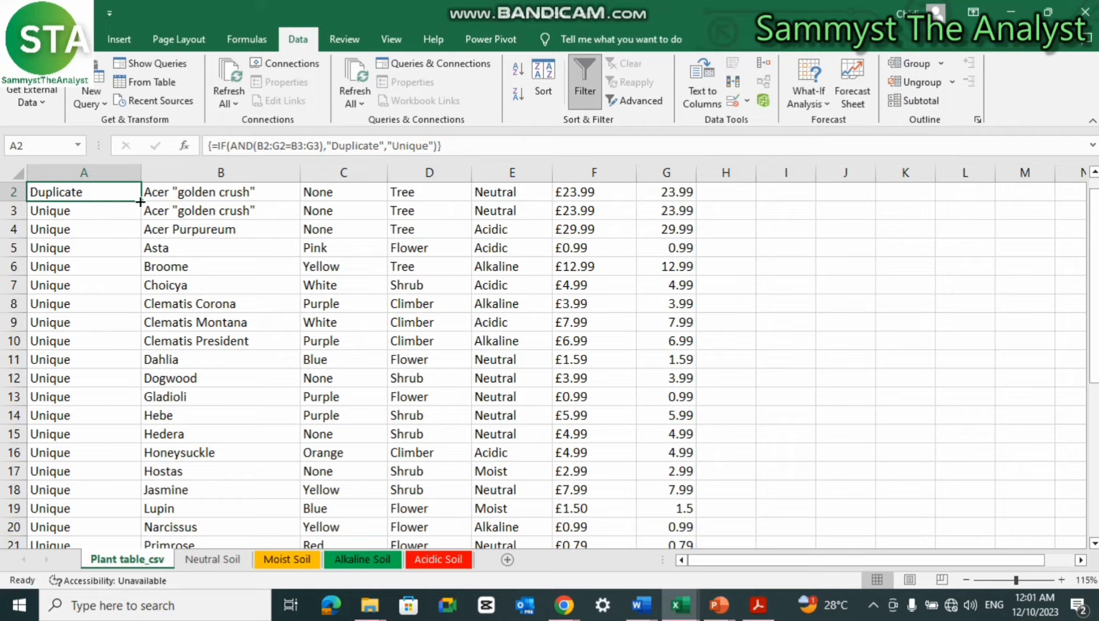
Fill the A2 array formula down column A to row 35 and check the copied formulas in A3, A6 and A12.
double_click(139, 201)
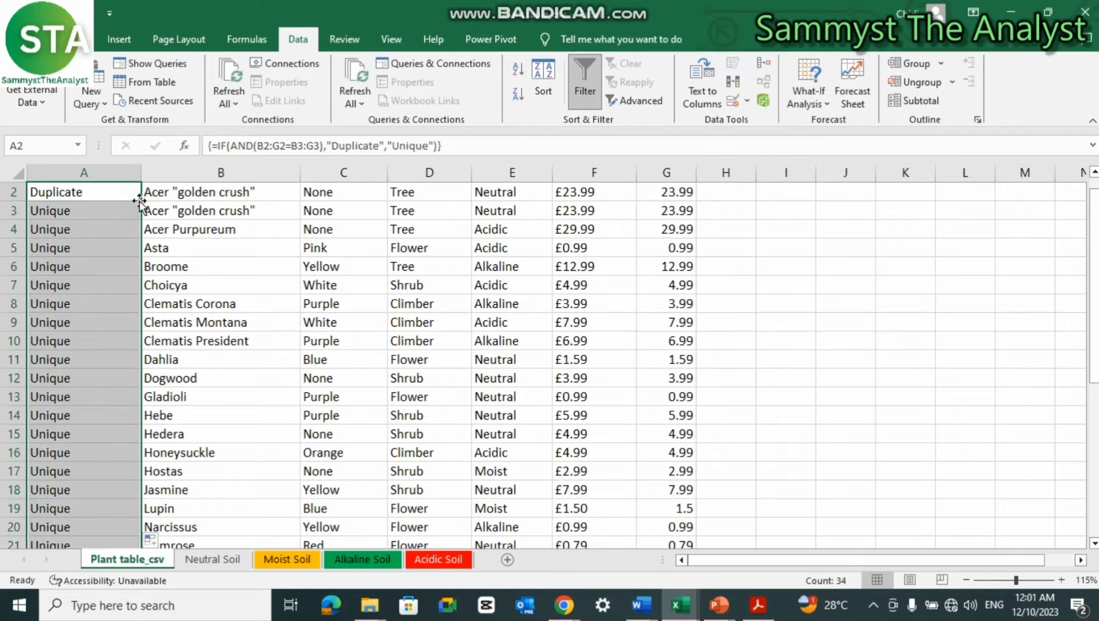
scroll(94, 274, "down", 5)
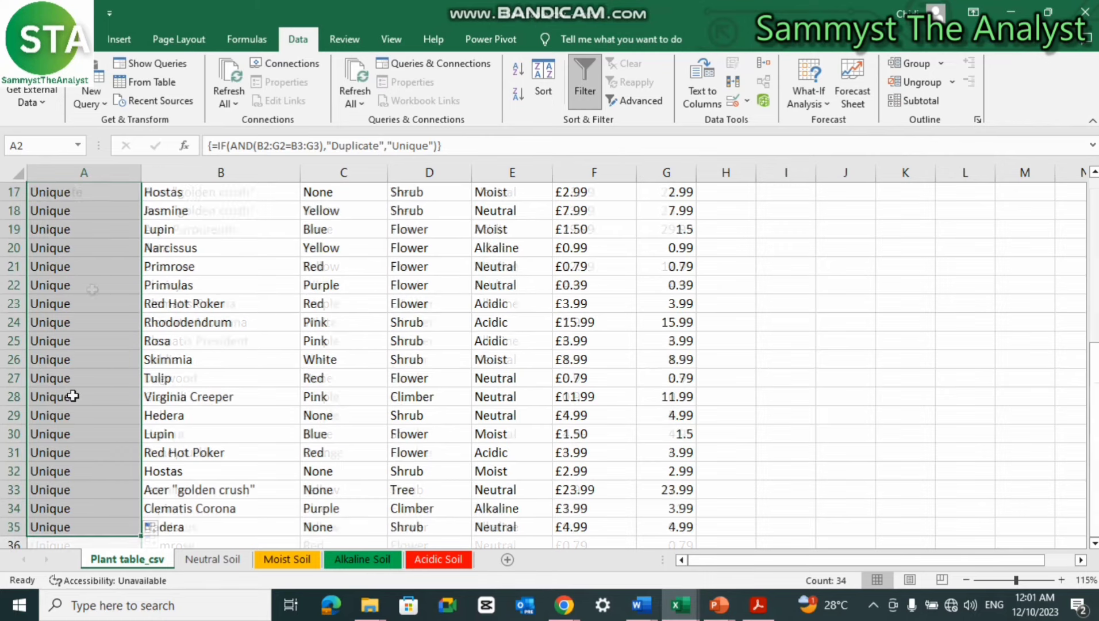
scroll(73, 395, "up", 5)
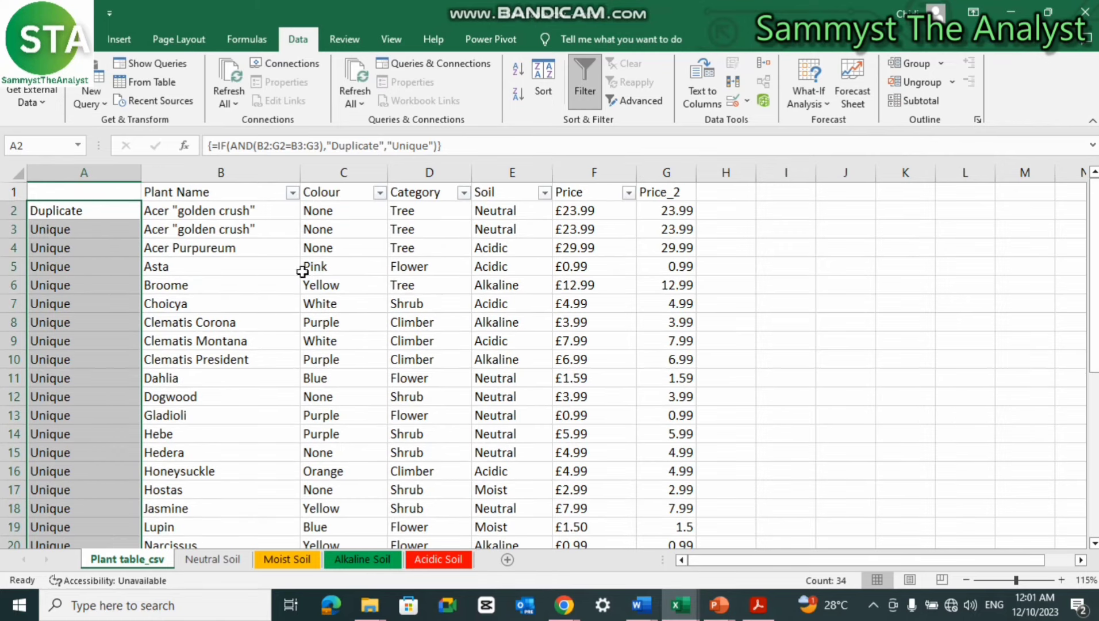
left_click(80, 216)
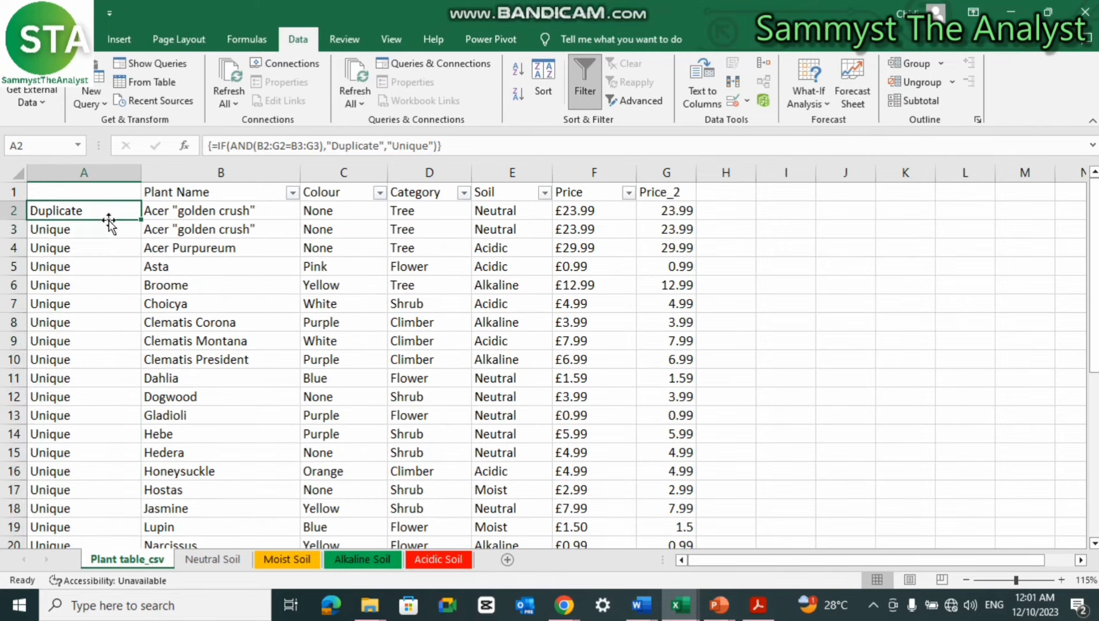
left_click(99, 230)
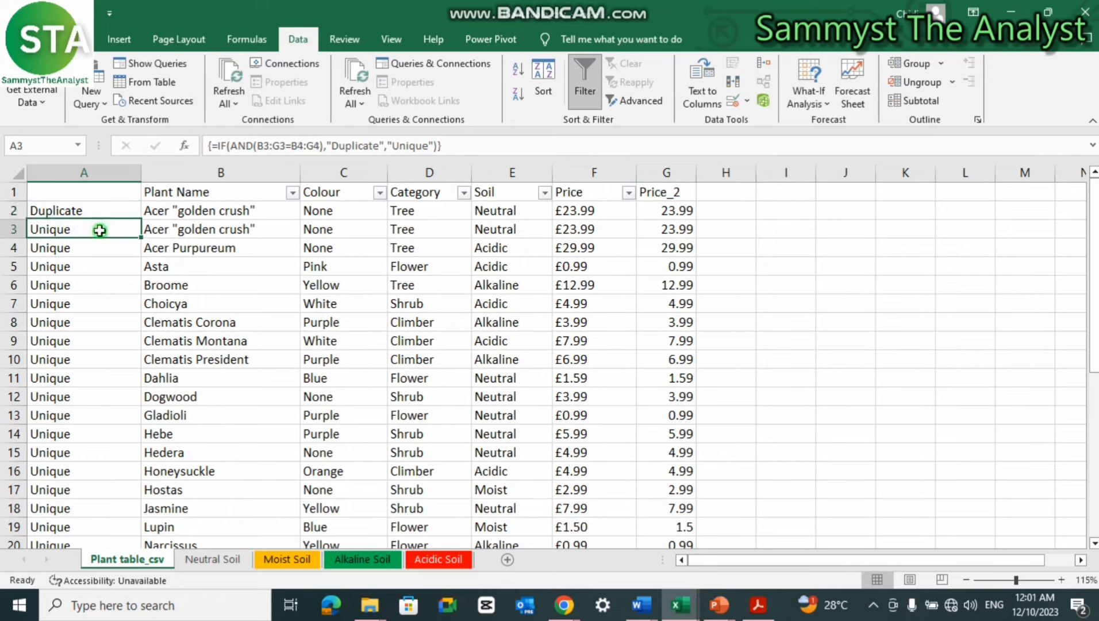
left_click(77, 284)
left_click(92, 396)
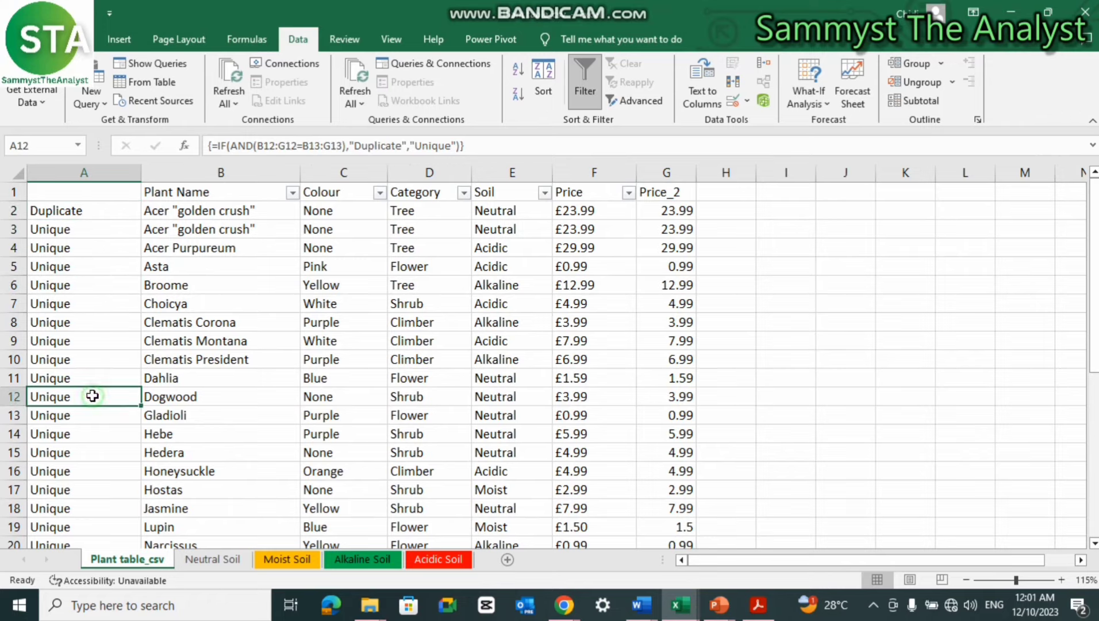